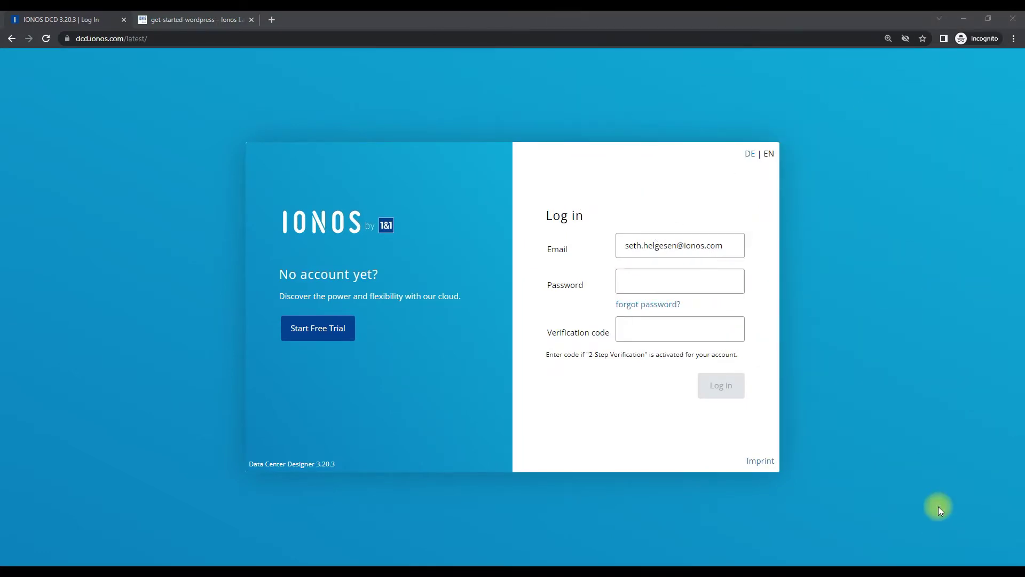
# Log in to IONOS Data Center Designer with the account password to reach the Dashboard
pyautogui.click(734, 247)
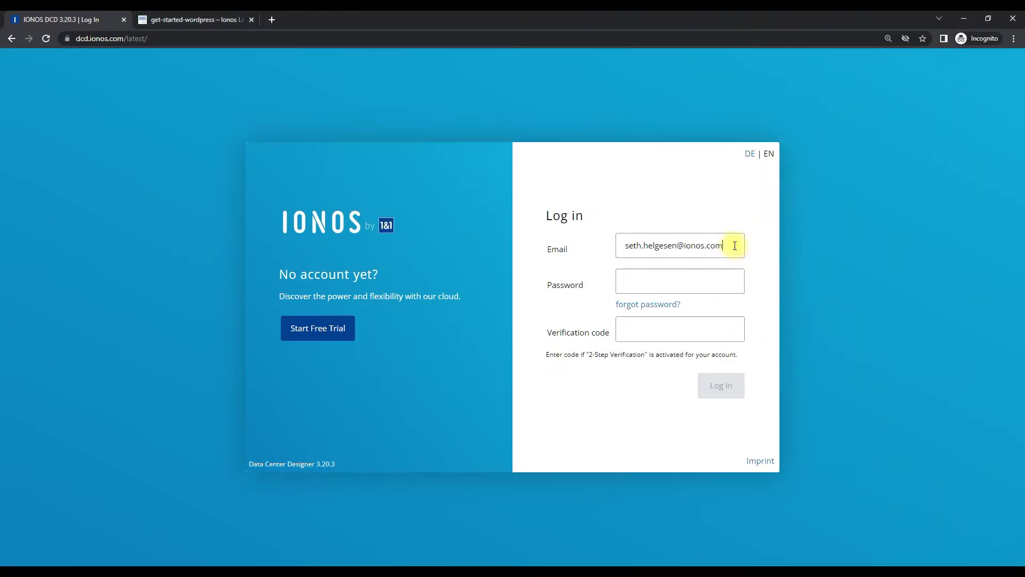
pyautogui.click(636, 281)
pyautogui.write('••••')
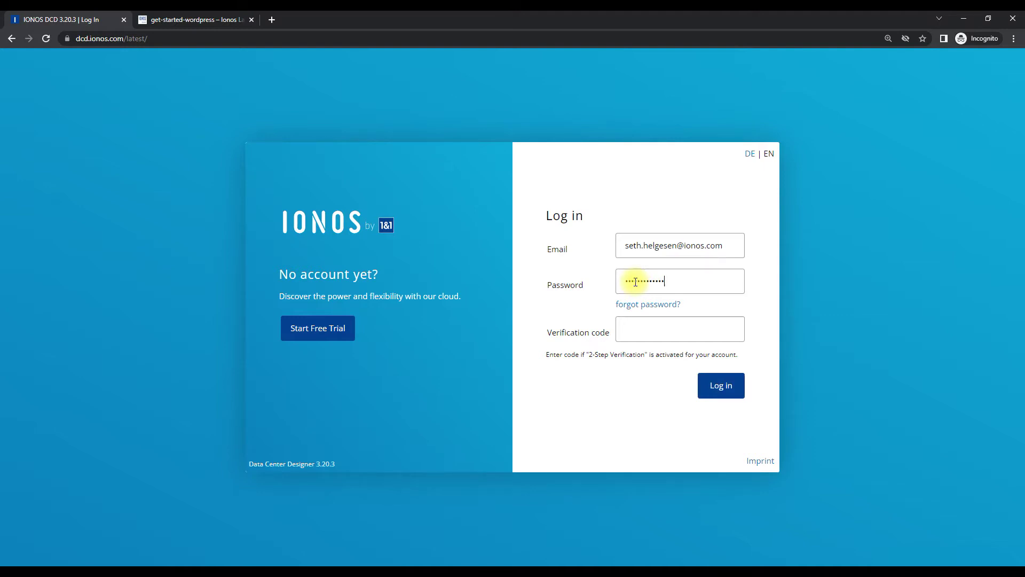
pyautogui.press('Return')
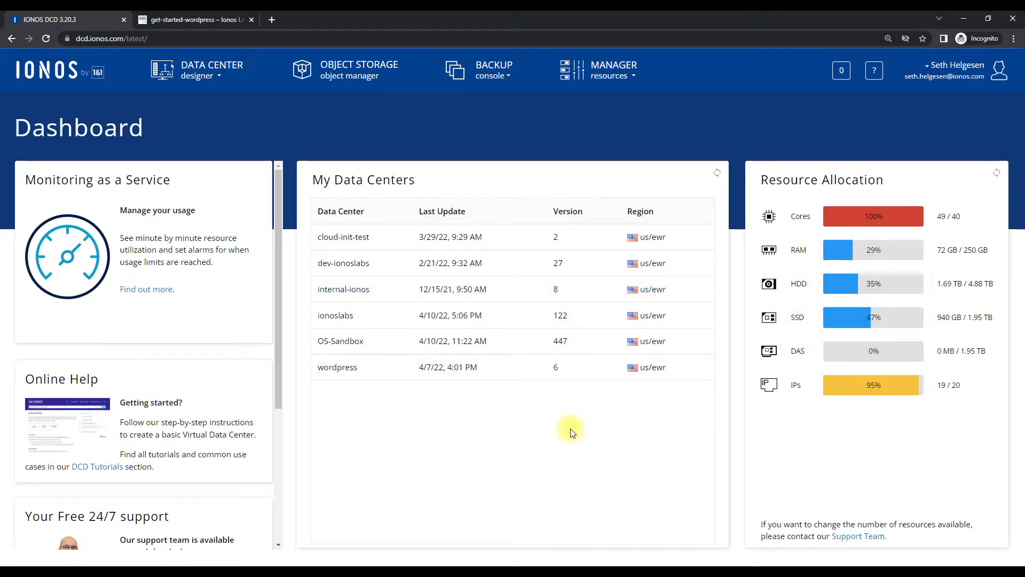
# Create a new data center named 'wordpress' in USA / Newark
pyautogui.click(216, 77)
pyautogui.moveTo(481, 161); pyautogui.dragTo(366, 161)
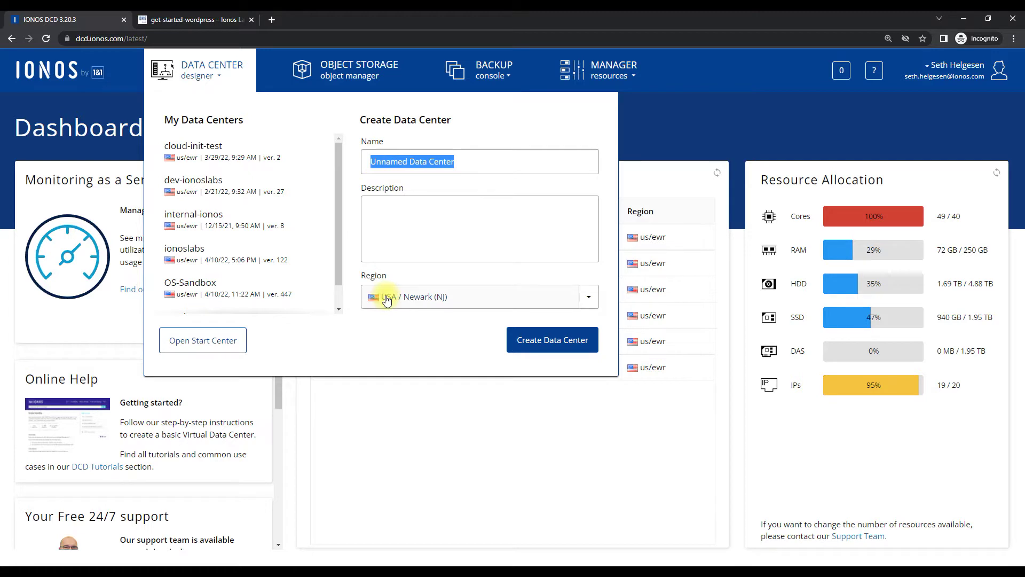
pyautogui.write('wordpress')
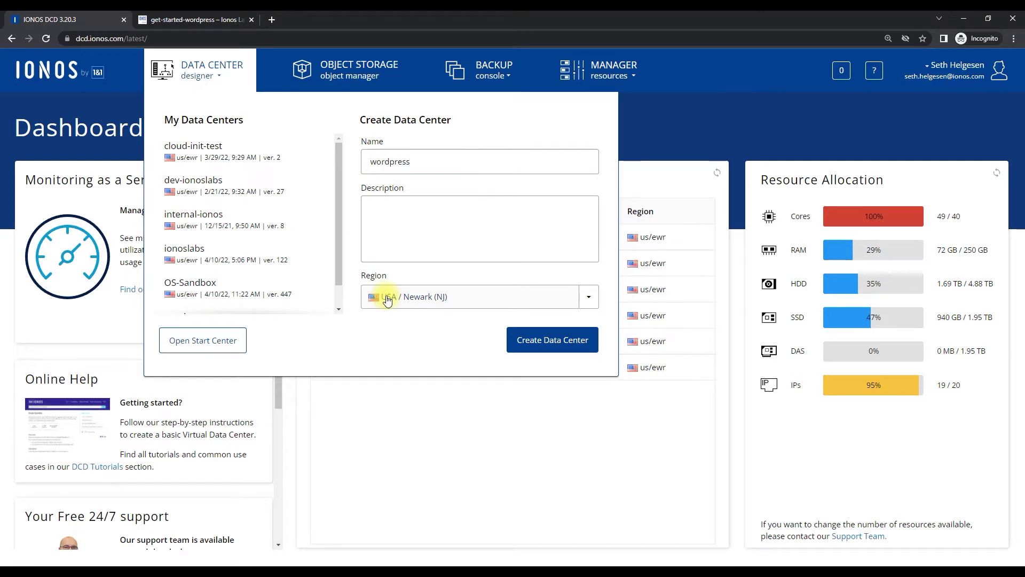
pyautogui.click(526, 345)
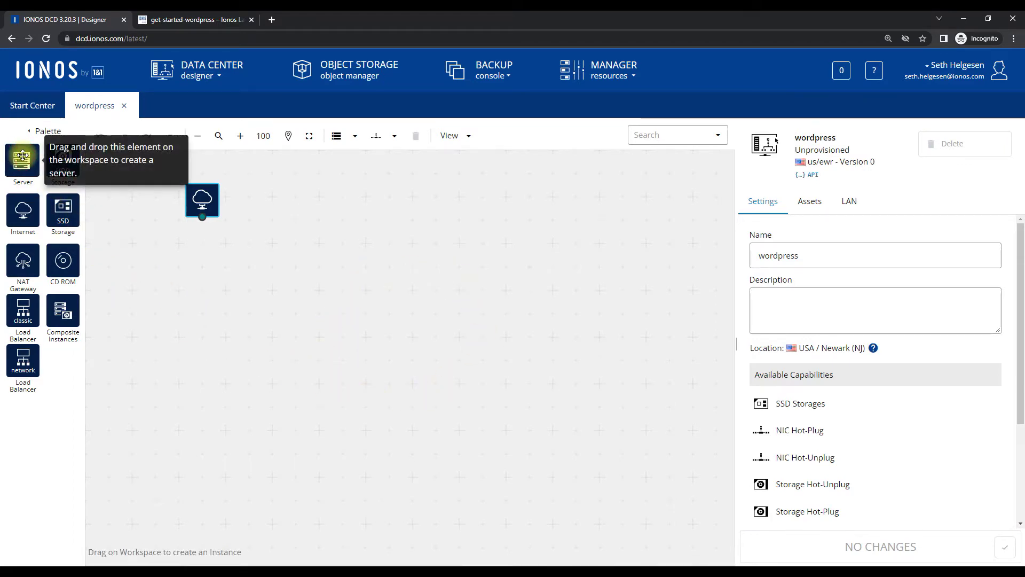
# Add server 'wordpress-1', connect it to the internet on LAN 1, and attach HDD storage
pyautogui.moveTo(23, 156); pyautogui.dragTo(421, 346)
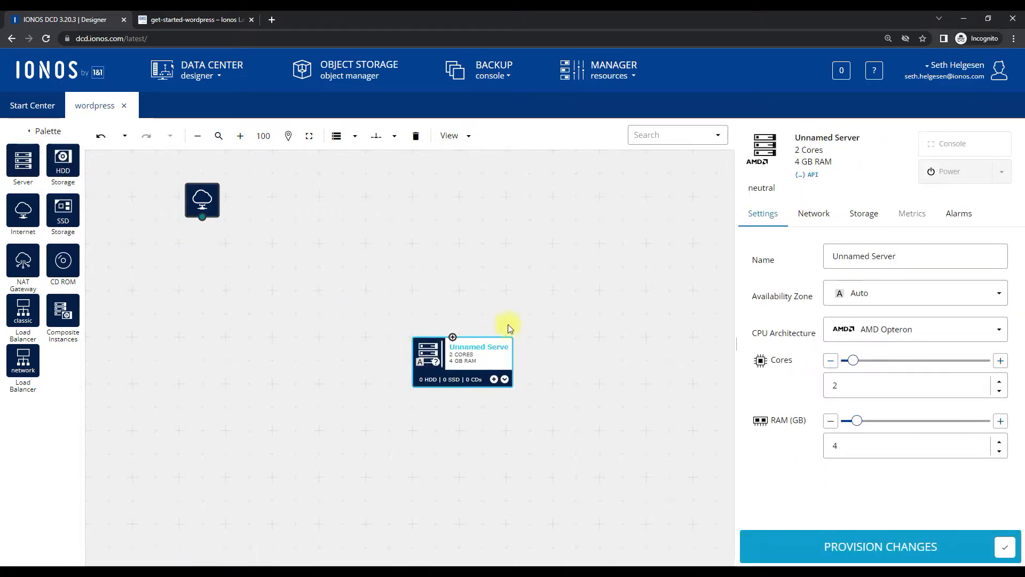
pyautogui.moveTo(911, 256); pyautogui.dragTo(801, 257)
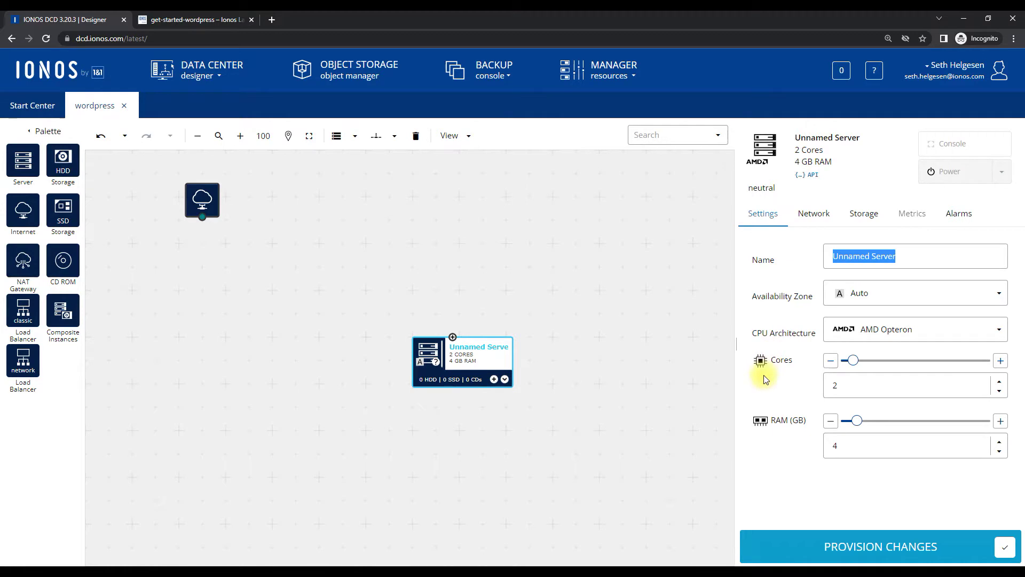
pyautogui.write('wordpress-1')
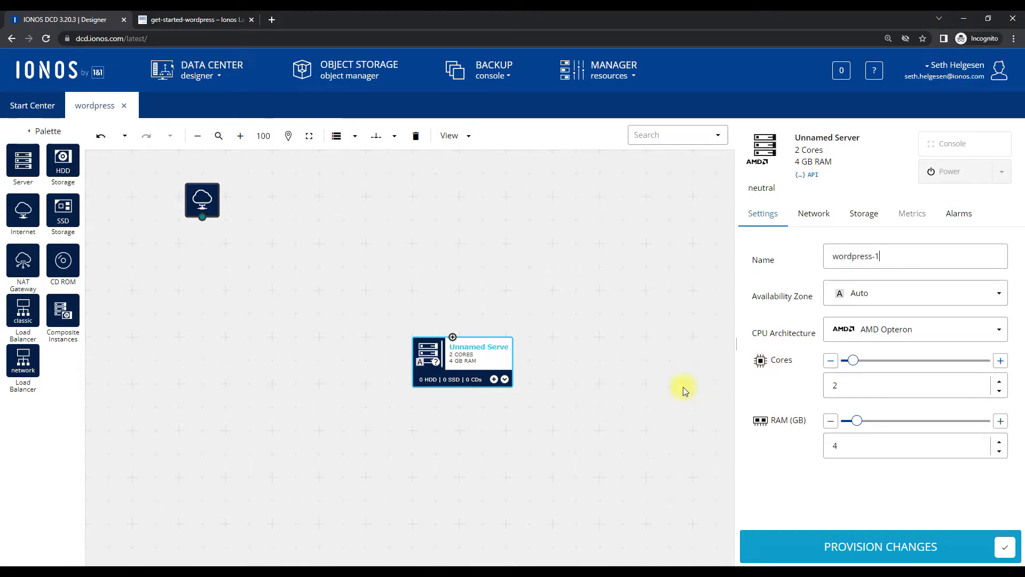
pyautogui.click(658, 392)
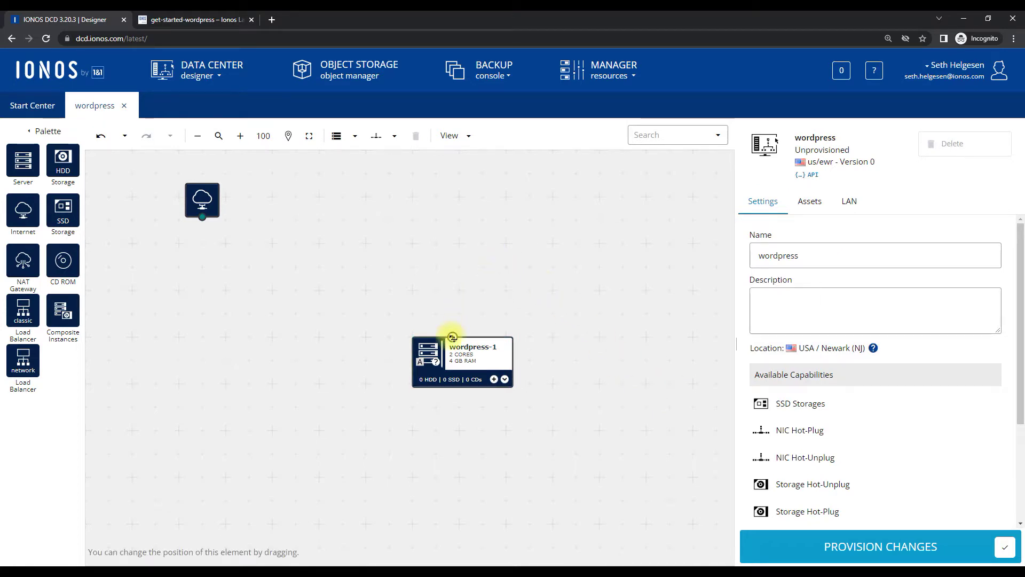
pyautogui.moveTo(453, 337); pyautogui.dragTo(208, 224)
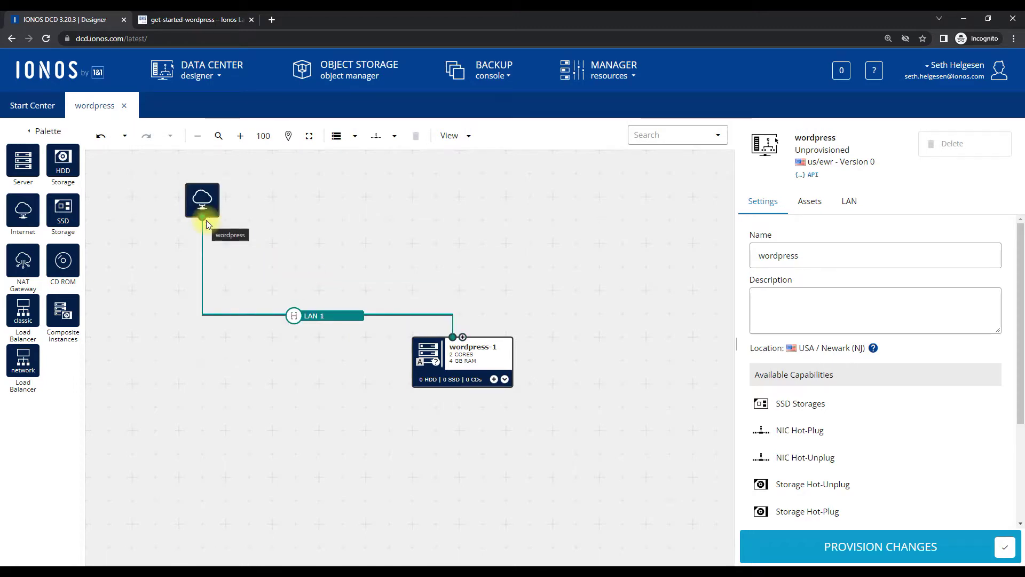
pyautogui.moveTo(63, 160); pyautogui.dragTo(473, 382)
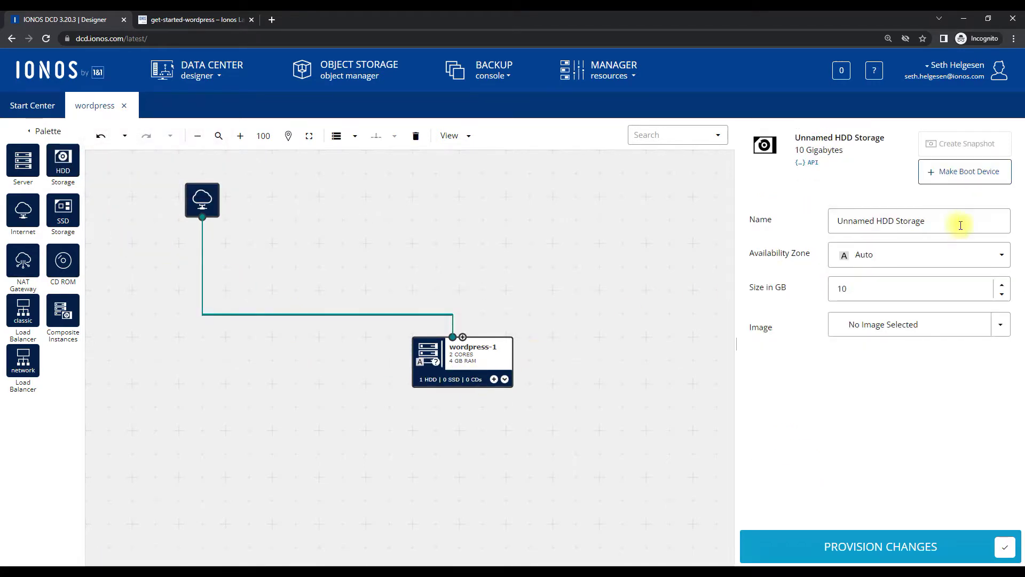
# Name the disk wordpress-1-hdd and give it the IONOS ubuntu-21.10-server-cloudimg image
pyautogui.moveTo(959, 221); pyautogui.dragTo(832, 217)
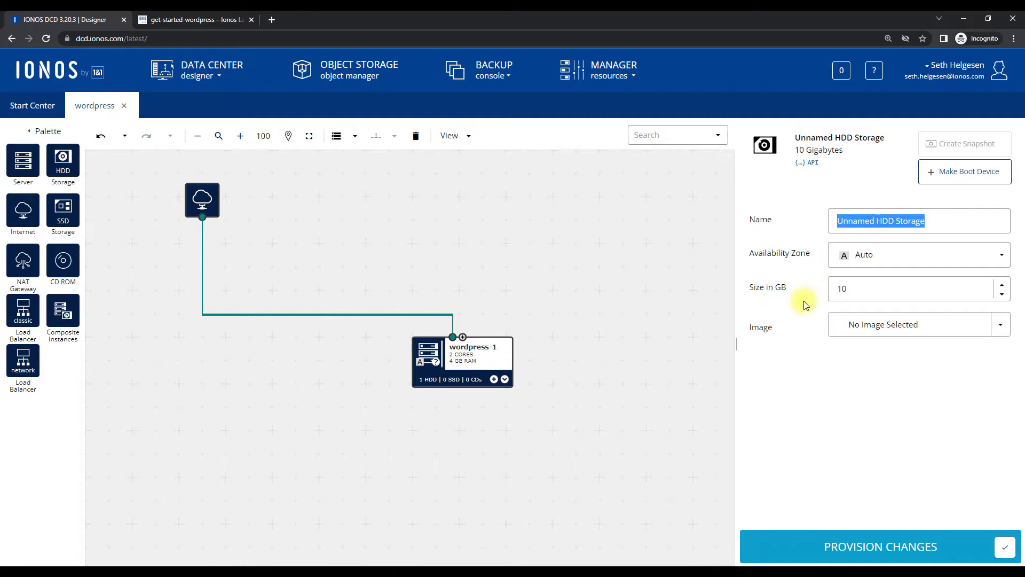
pyautogui.write('wordpress-1-hdd')
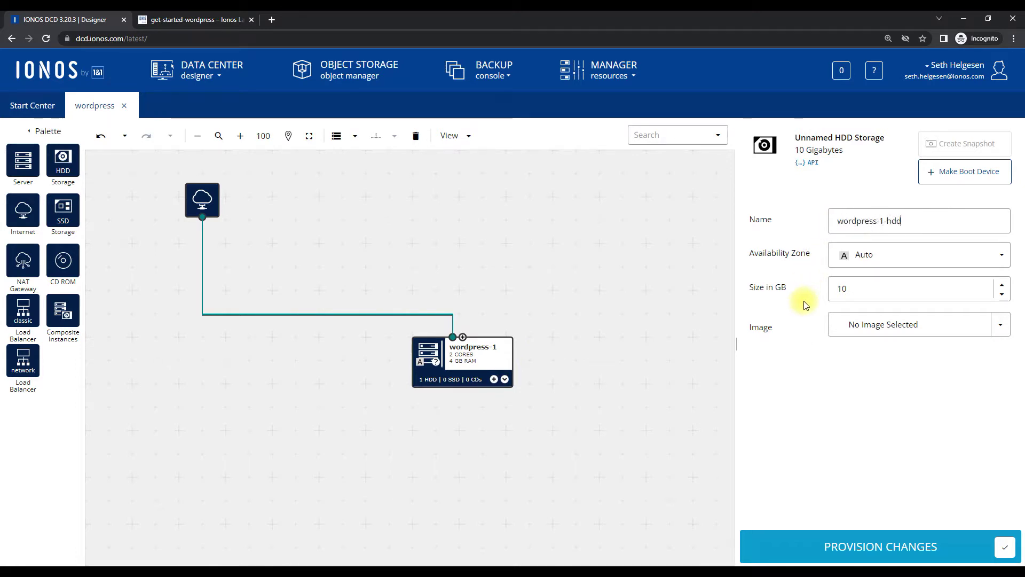
pyautogui.click(858, 327)
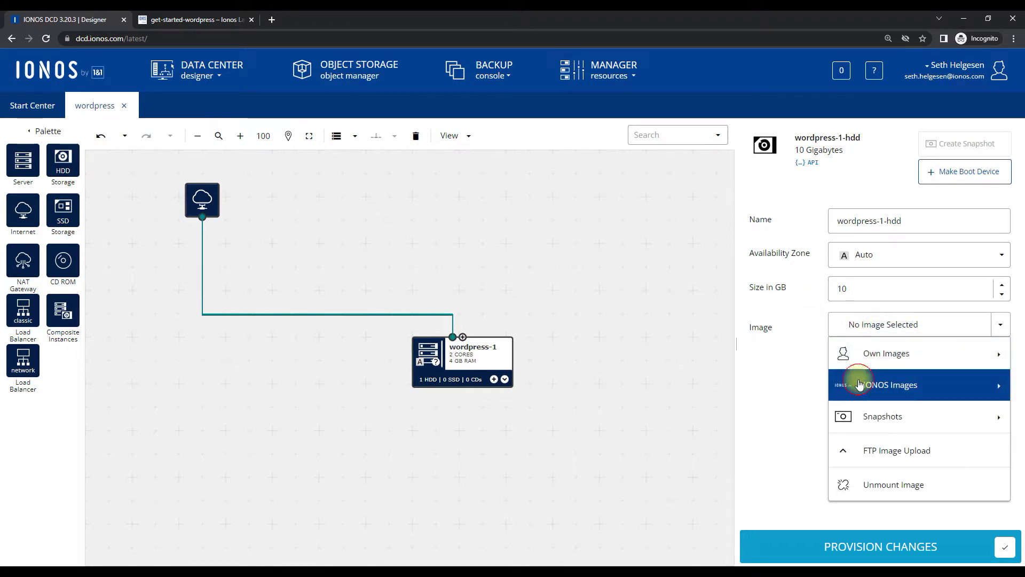
pyautogui.click(859, 384)
pyautogui.scroll(-4, 697, 327)
pyautogui.scroll(-6, 697, 327)
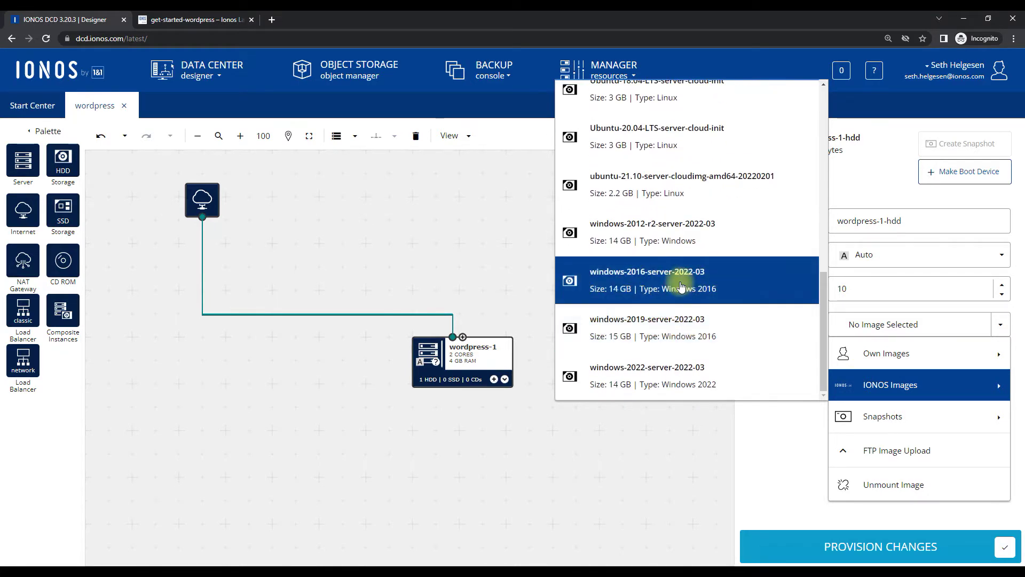
pyautogui.click(653, 175)
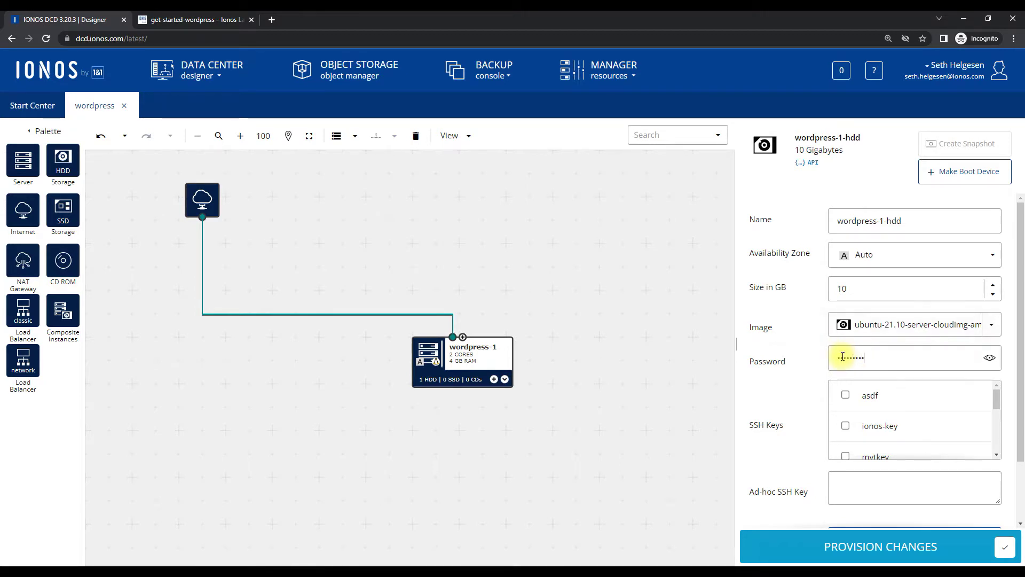
pyautogui.scroll(-3, 876, 412)
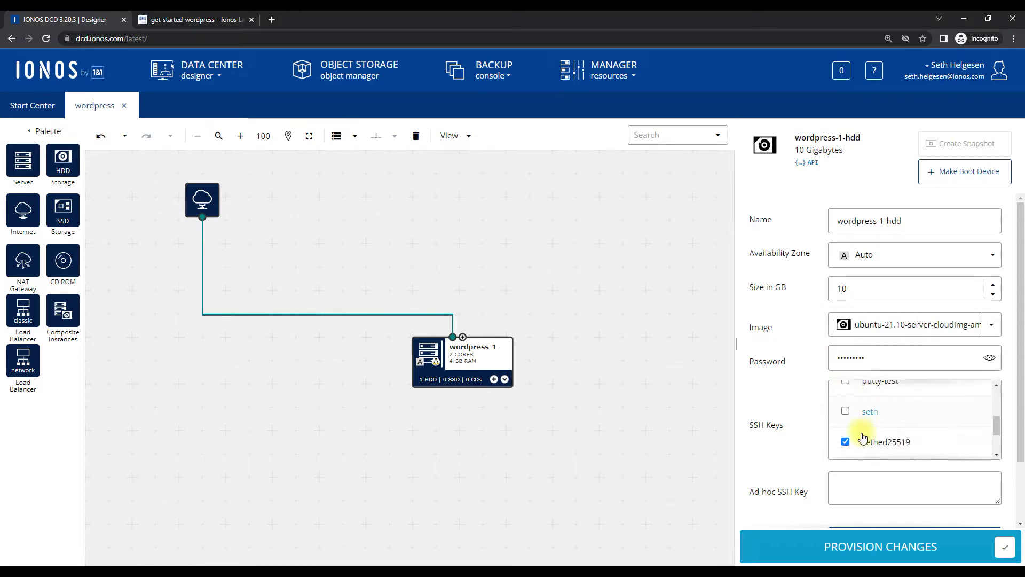
pyautogui.scroll(-2, 783, 422)
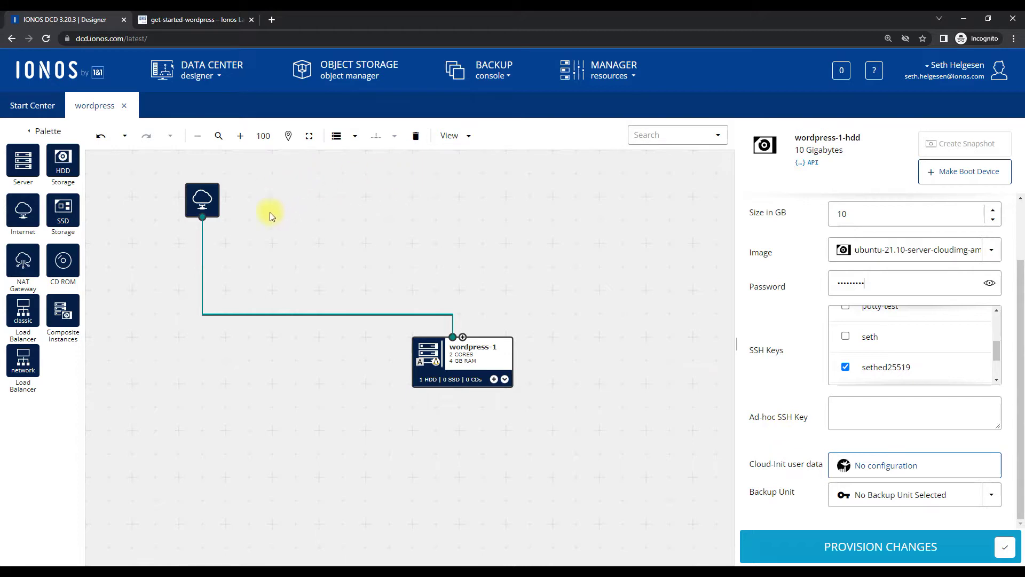
# Copy the cloud-init script from the ionoslabs get-started-wordpress guide to the clipboard
pyautogui.click(188, 23)
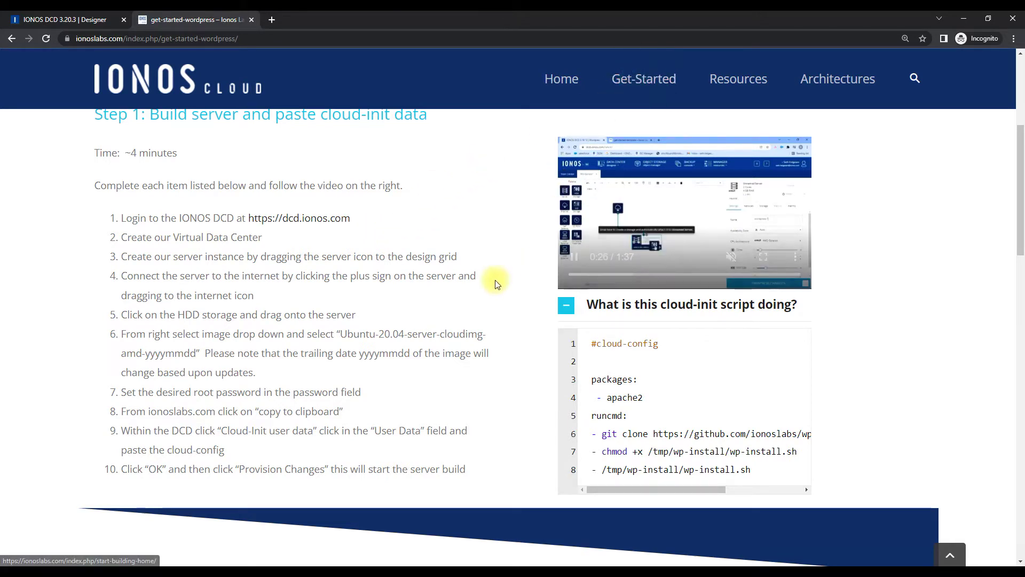
pyautogui.scroll(5, 495, 279)
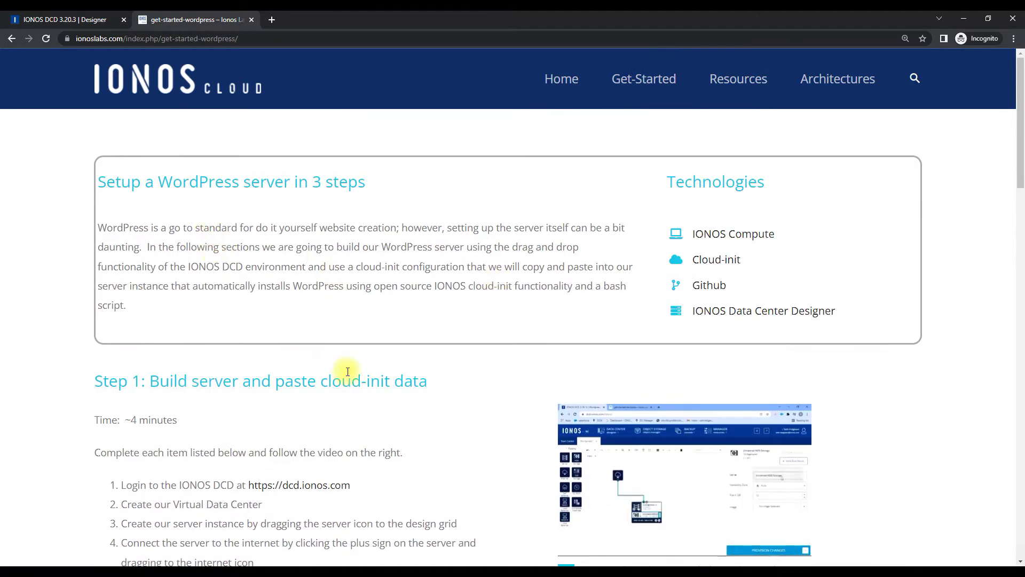
pyautogui.scroll(-7, 347, 371)
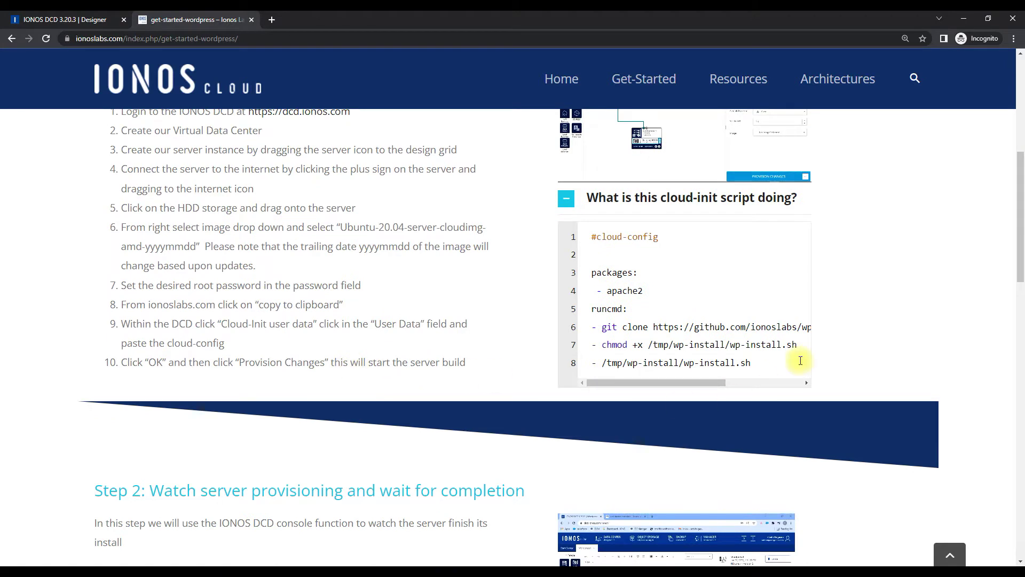
pyautogui.moveTo(691, 265)
pyautogui.click(752, 240)
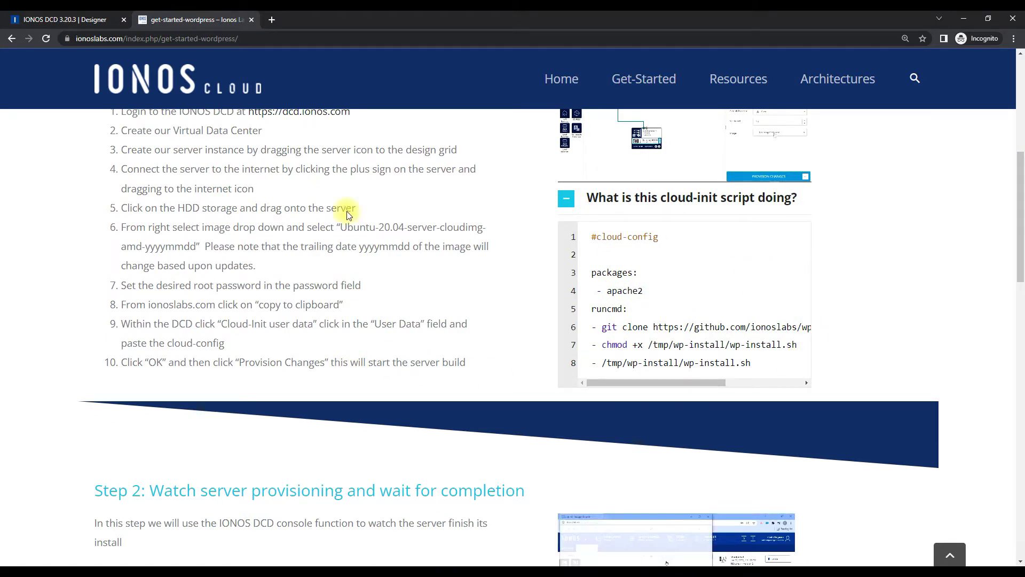
# Paste the copied cloud-config script as the wordpress-1-hdd disk's cloud-init user data
pyautogui.click(92, 21)
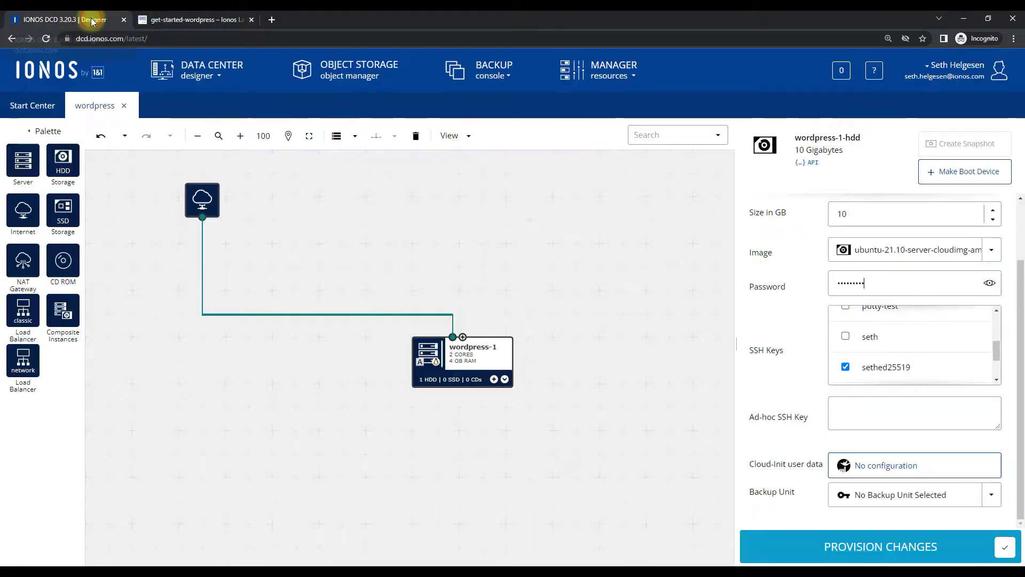
pyautogui.click(864, 467)
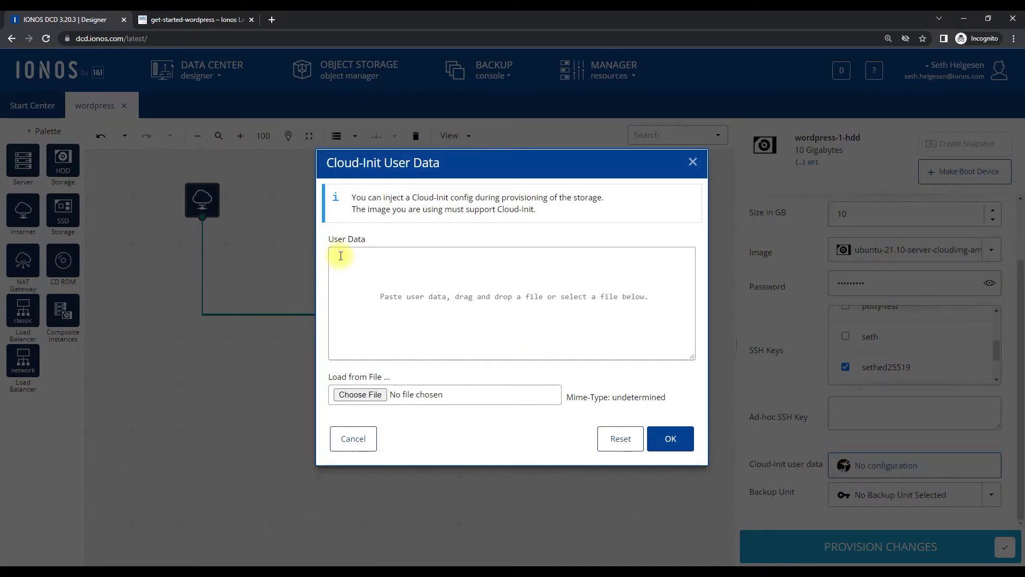
pyautogui.hotkey('ctrl', 'v')
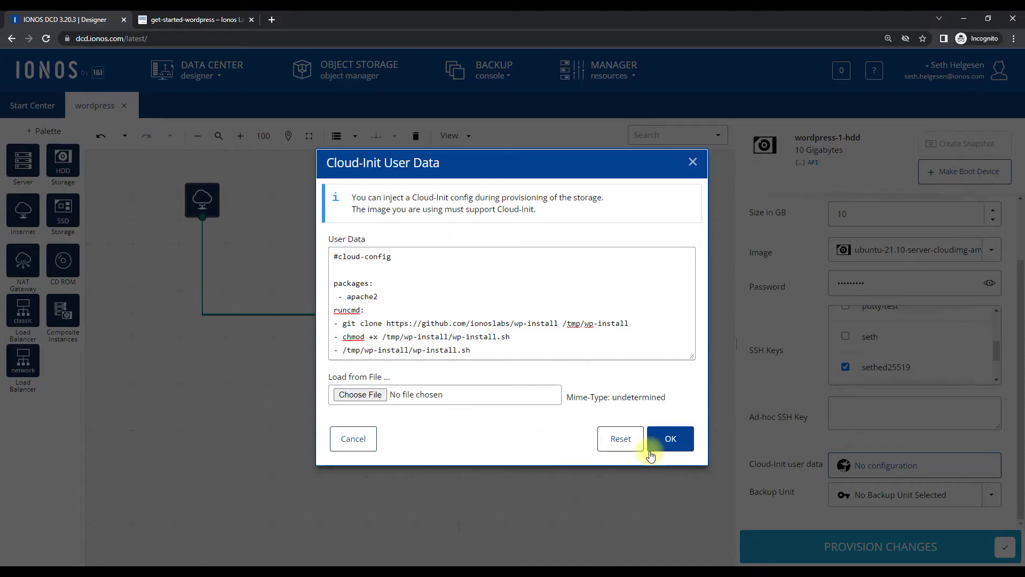
pyautogui.click(681, 438)
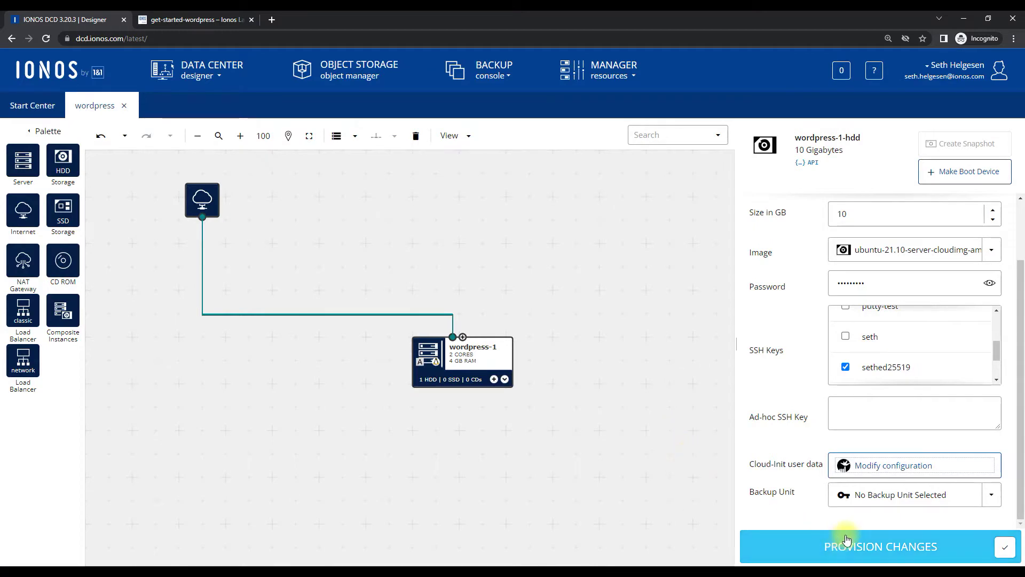
# Provision the wordpress data center's pending changes, bringing it to version 2
pyautogui.click(847, 537)
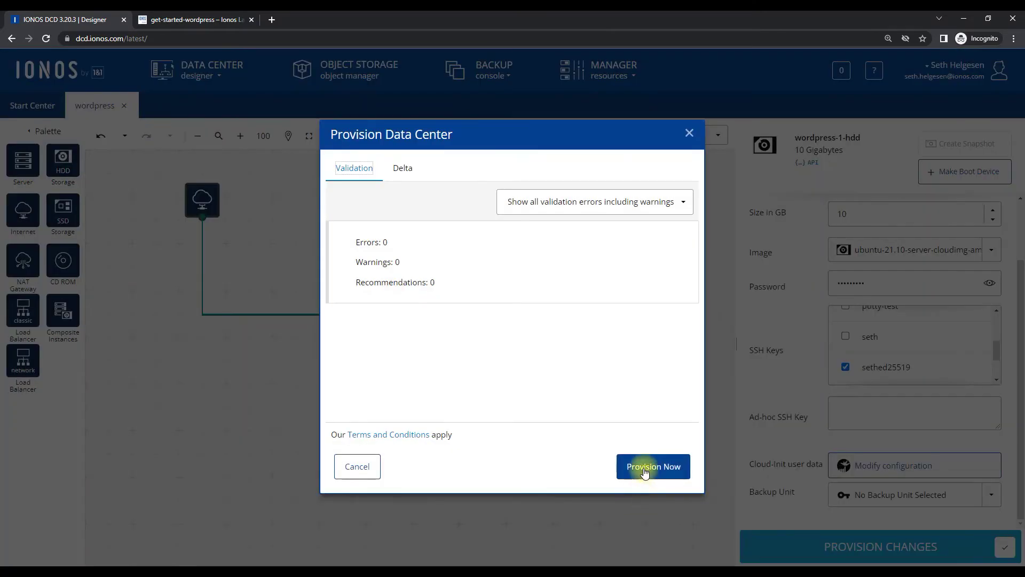
pyautogui.click(645, 467)
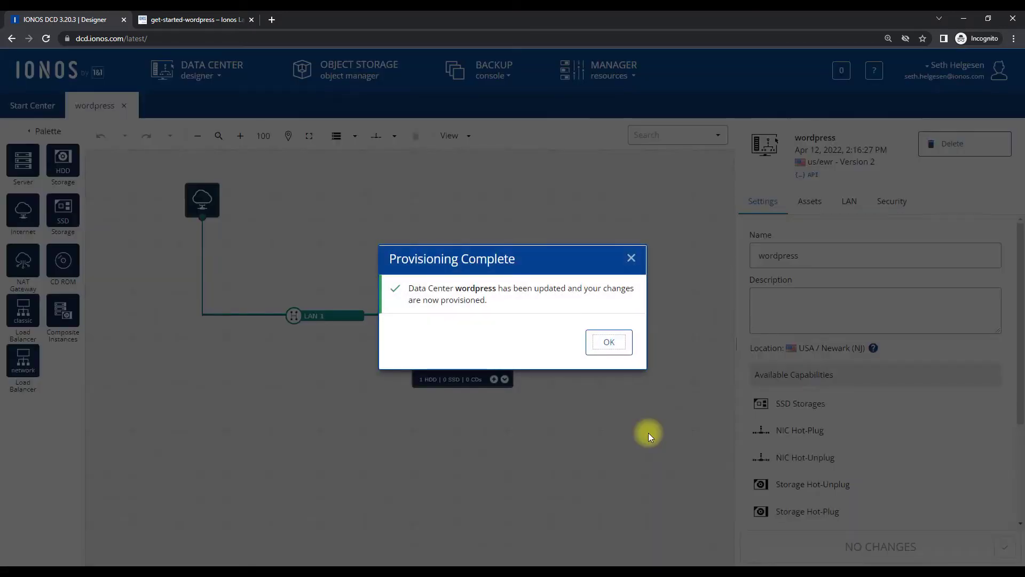
pyautogui.click(596, 339)
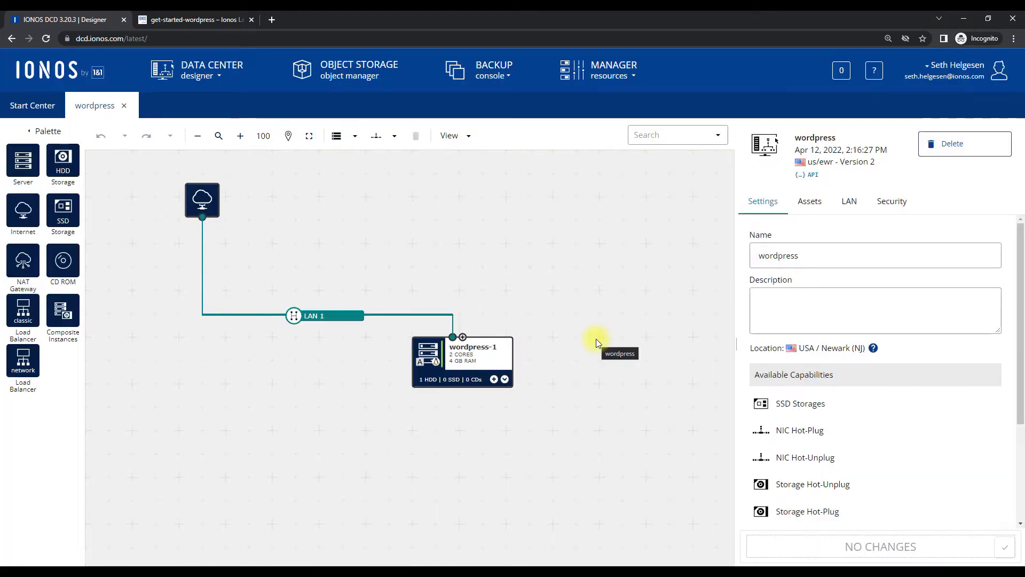
# Open a remote console on wordpress-1 and enlarge it to show the Ubuntu login prompt
pyautogui.rightClick(469, 356)
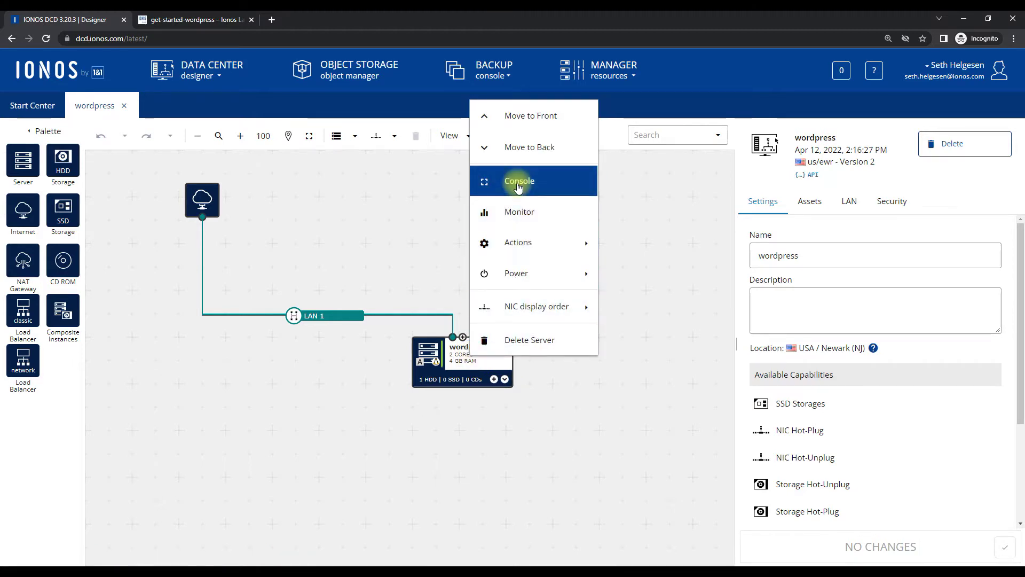
pyautogui.click(517, 183)
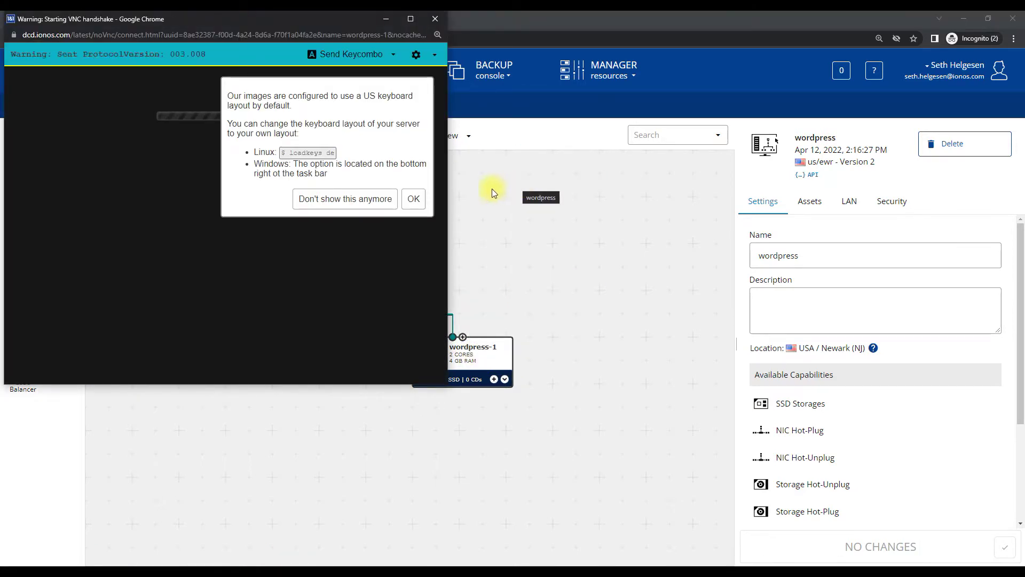
pyautogui.click(406, 201)
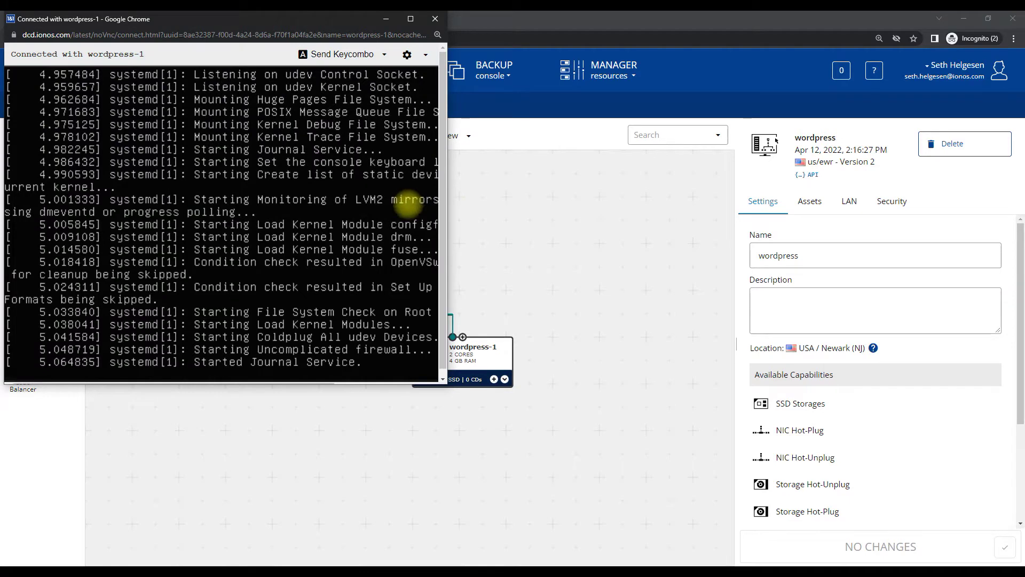
pyautogui.moveTo(451, 380); pyautogui.dragTo(784, 542)
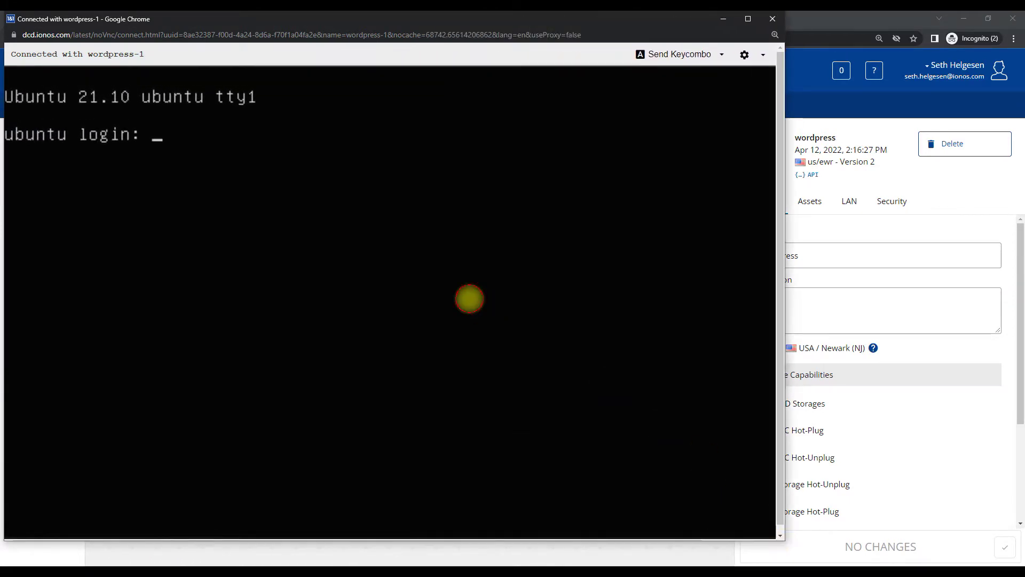
# Log in to the wordpress-1 console as root
pyautogui.write('root')
pyautogui.press('Return')
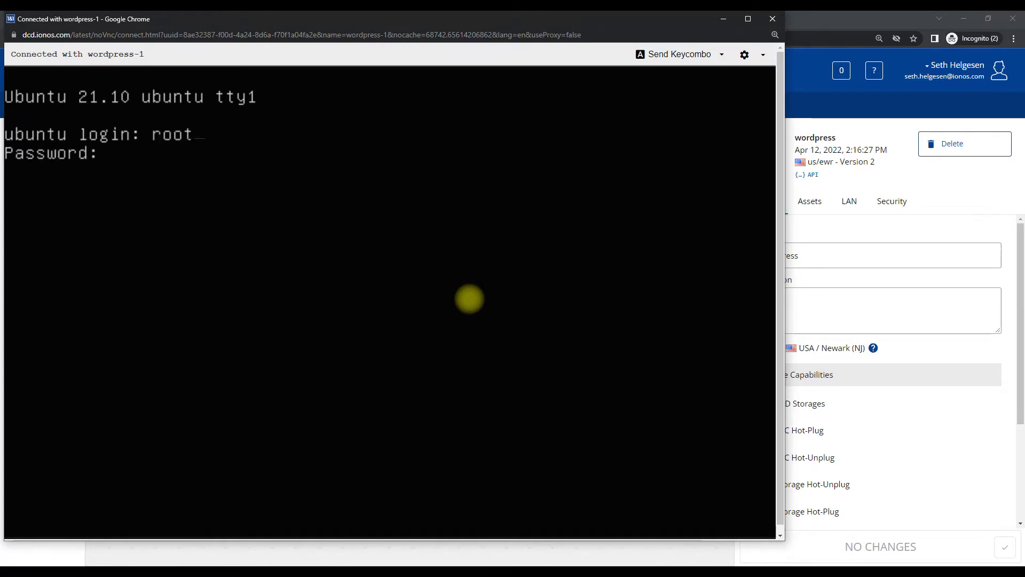
pyautogui.press('Return')
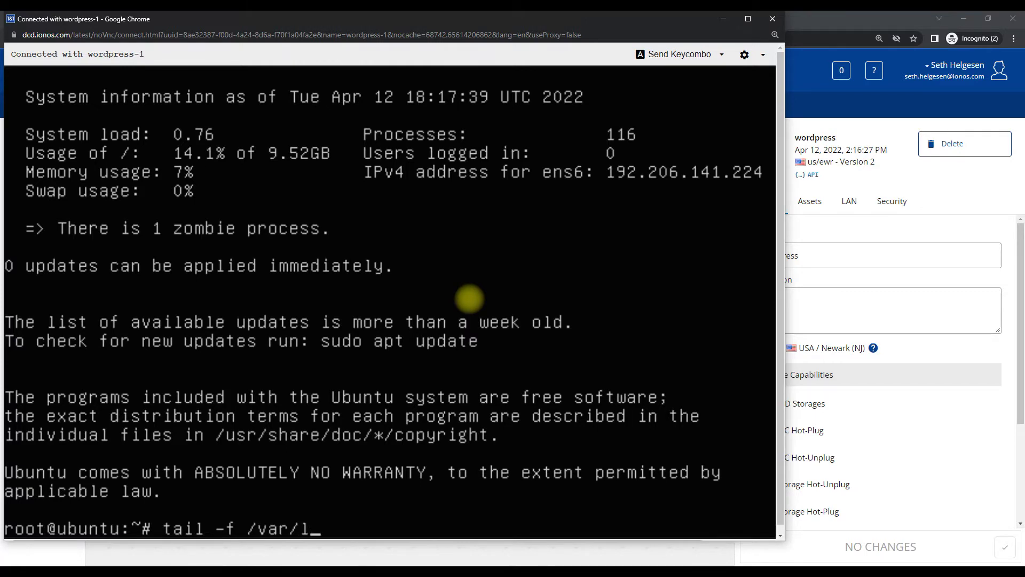
# Follow /var/log/cloud-init-output.log until setup finishes, then close the console
pyautogui.write('out')
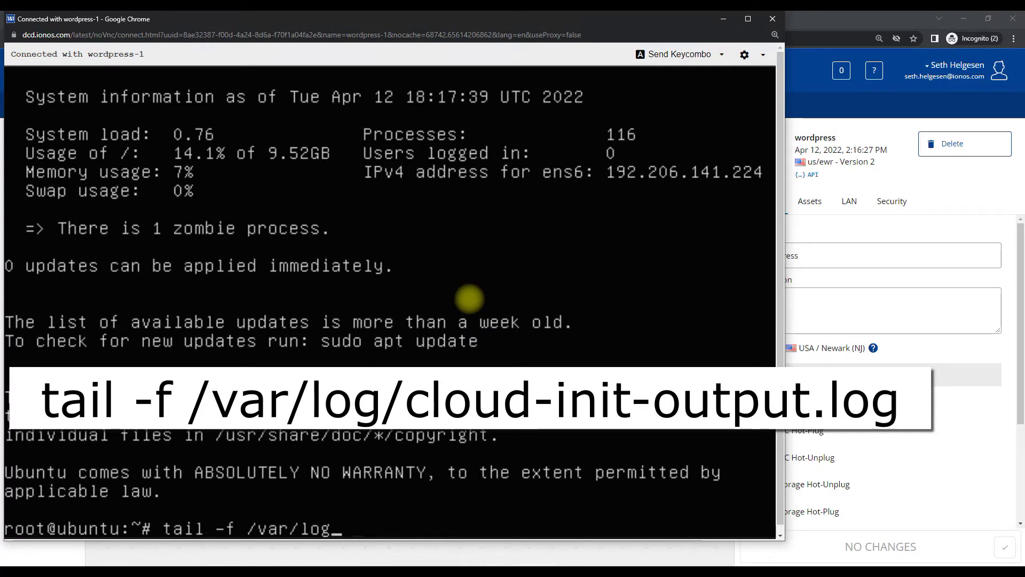
pyautogui.write('cloud-init')
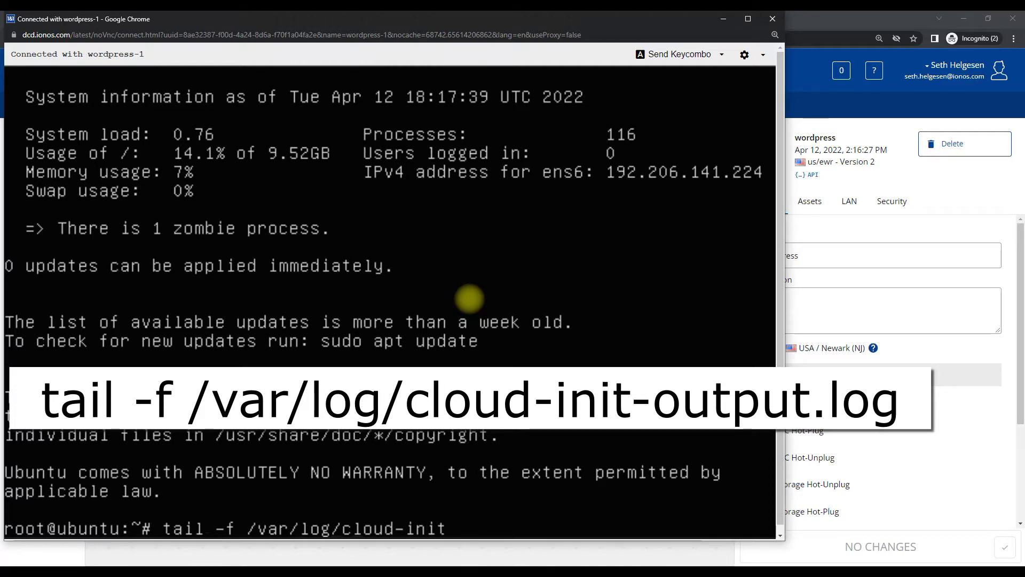
pyautogui.write('-o')
pyautogui.press('Tab')
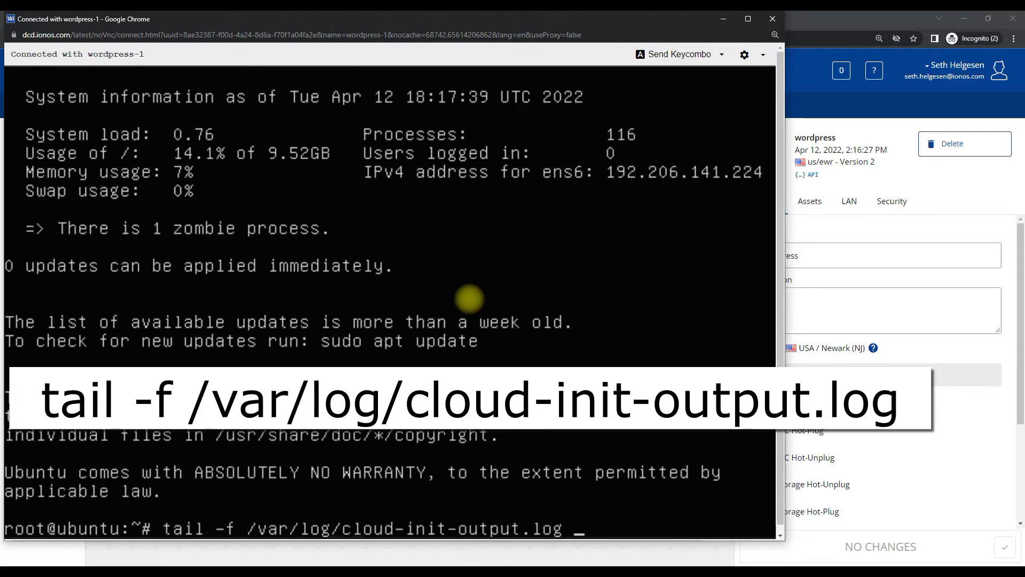
pyautogui.press('Return')
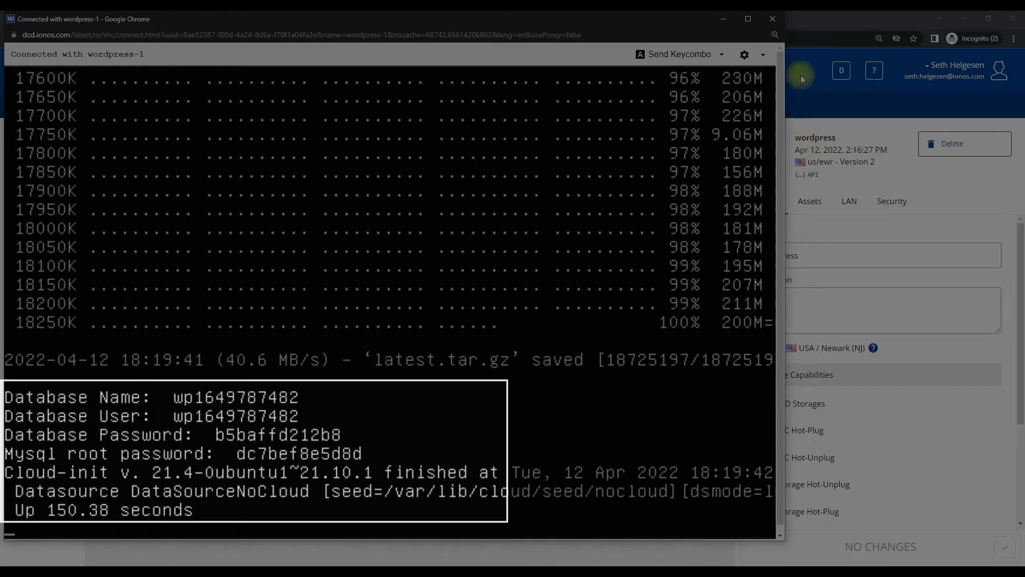
pyautogui.click(771, 19)
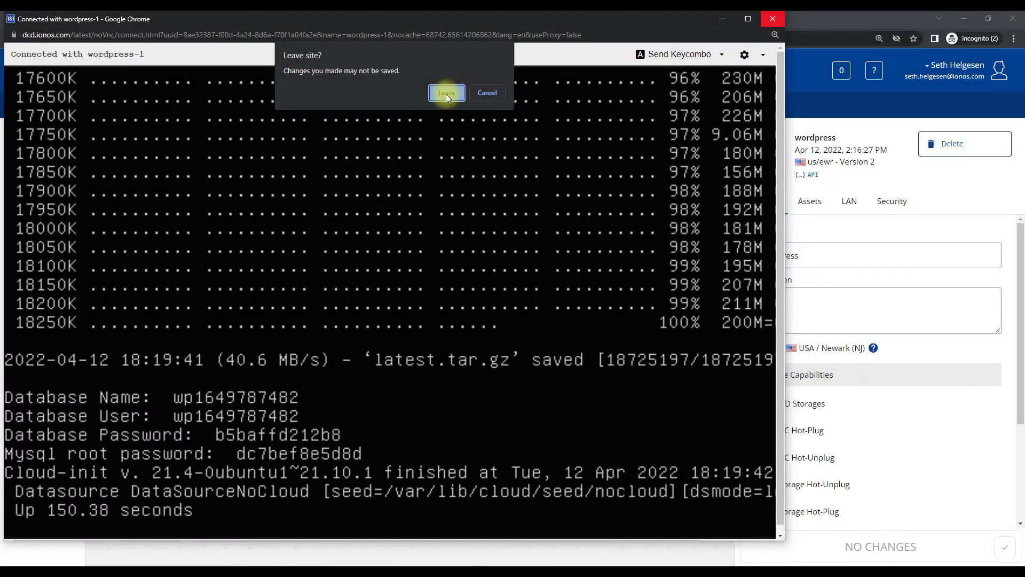
pyautogui.click(446, 94)
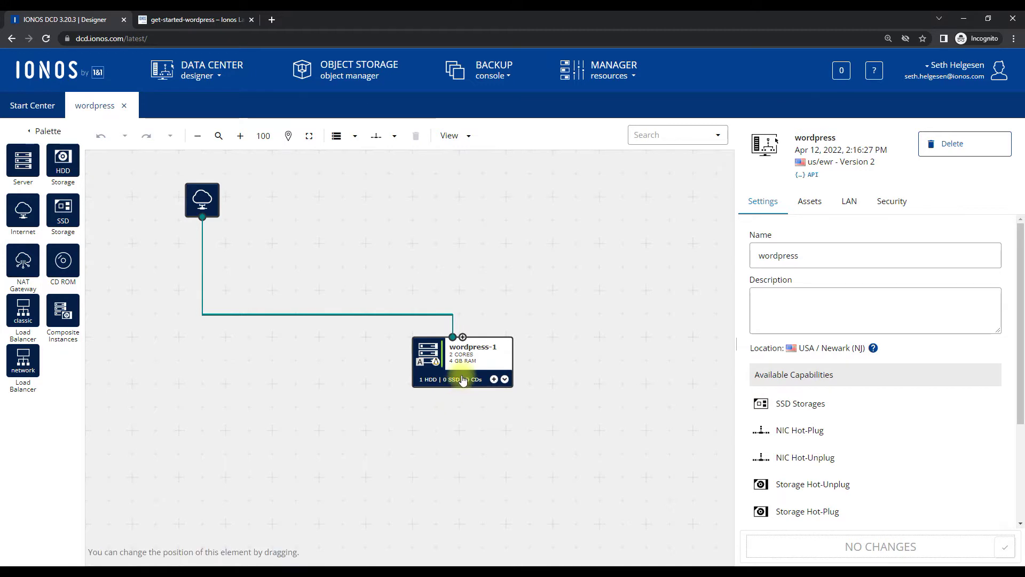
# Select wordpress-1's primary IPv4 address 192.206.141.224 in its Network settings
pyautogui.click(482, 357)
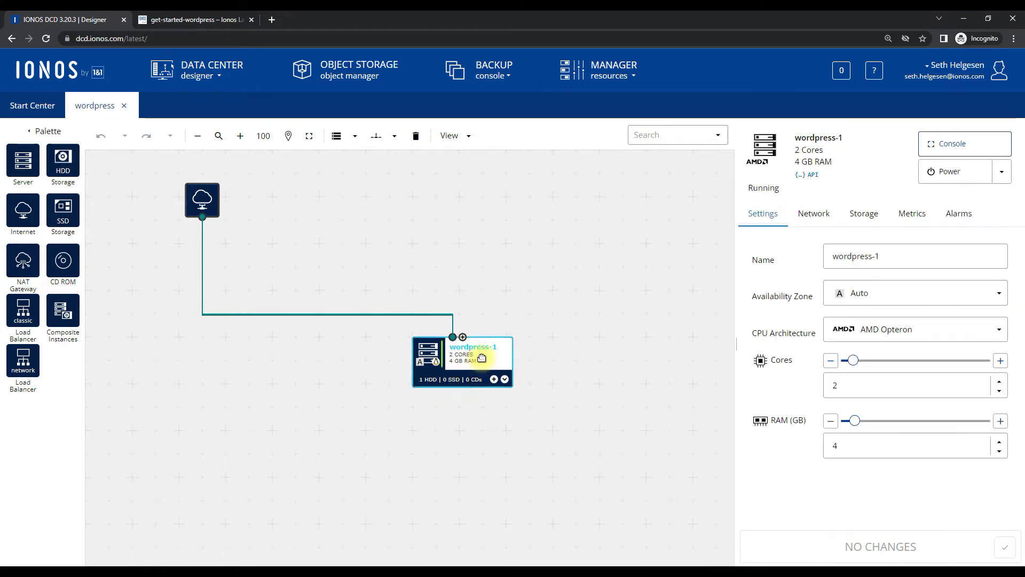
pyautogui.click(809, 217)
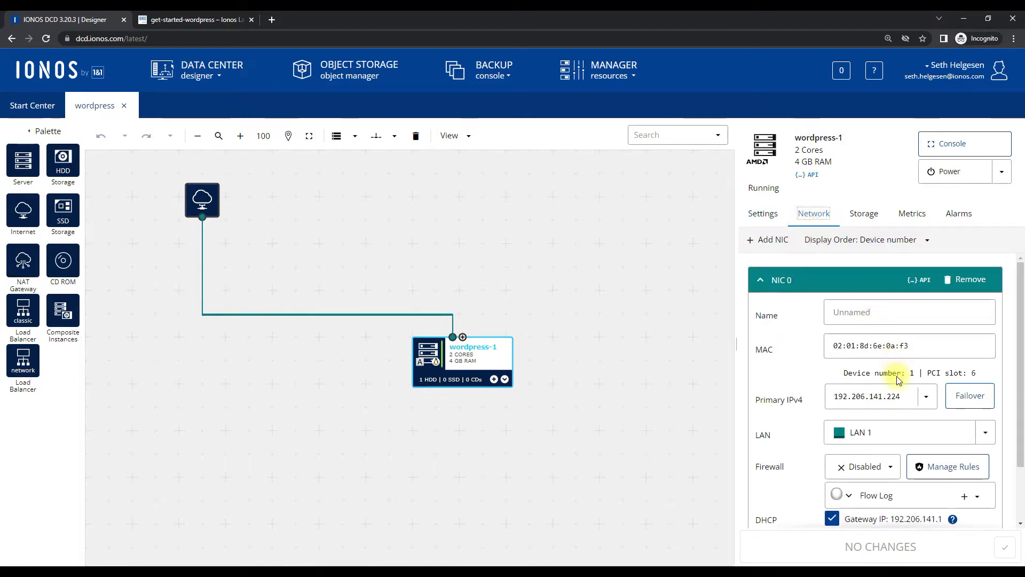
pyautogui.moveTo(902, 397); pyautogui.dragTo(829, 398)
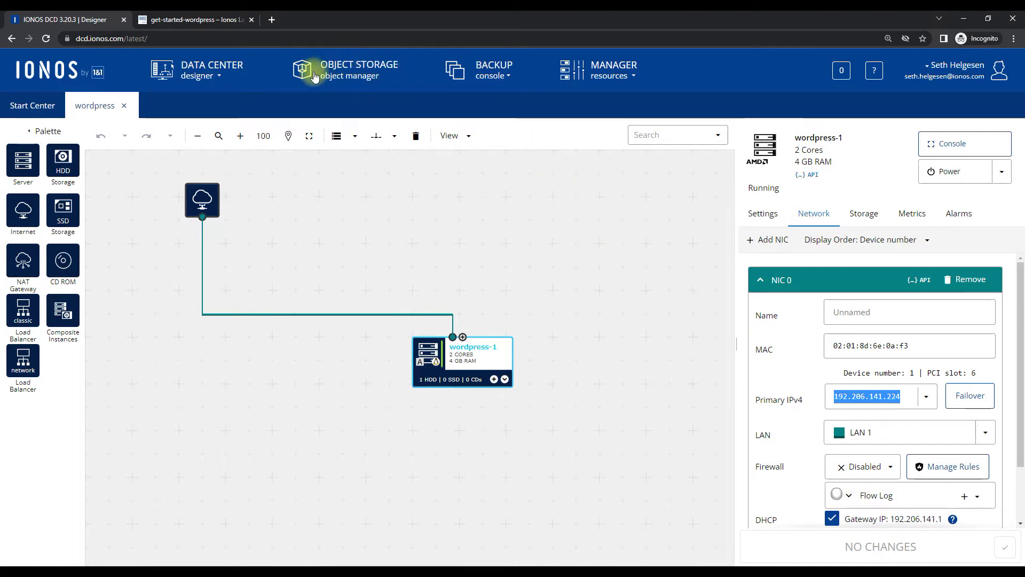
# Load the WordPress setup at 192.206.141.224 in a new tab and continue with English (United States)
pyautogui.click(271, 20)
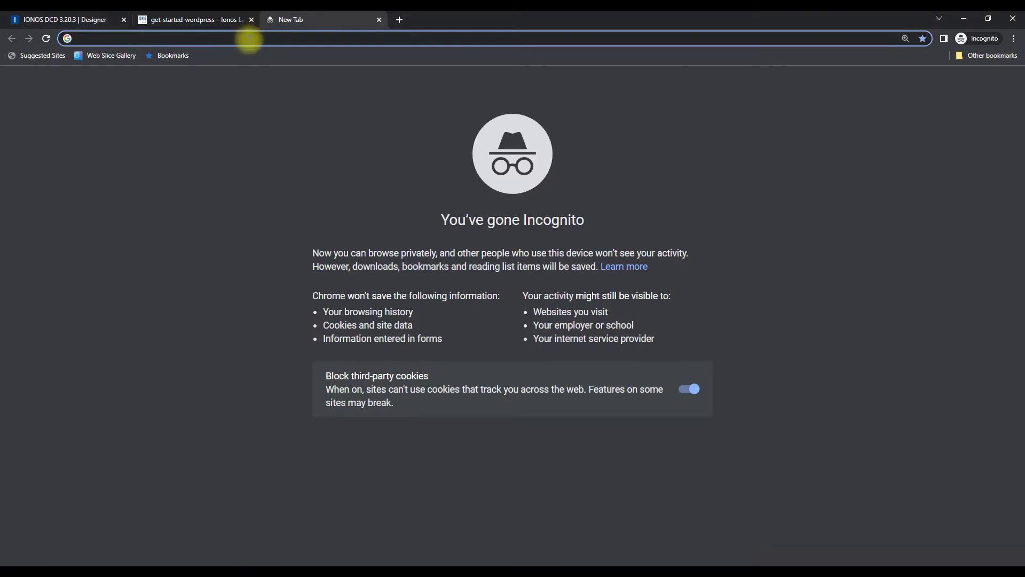
pyautogui.hotkey('ctrl', 'v')
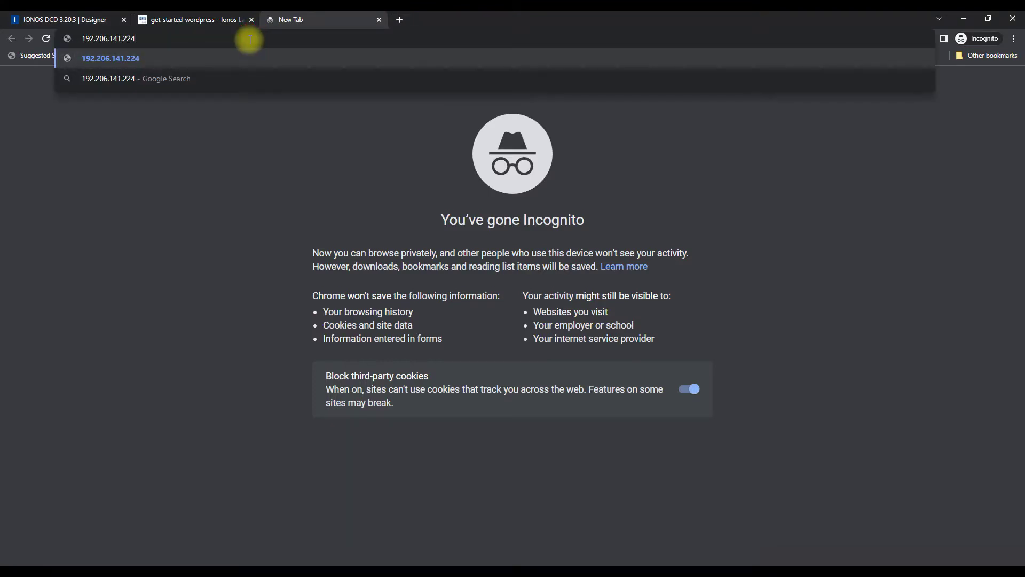
pyautogui.press('Return')
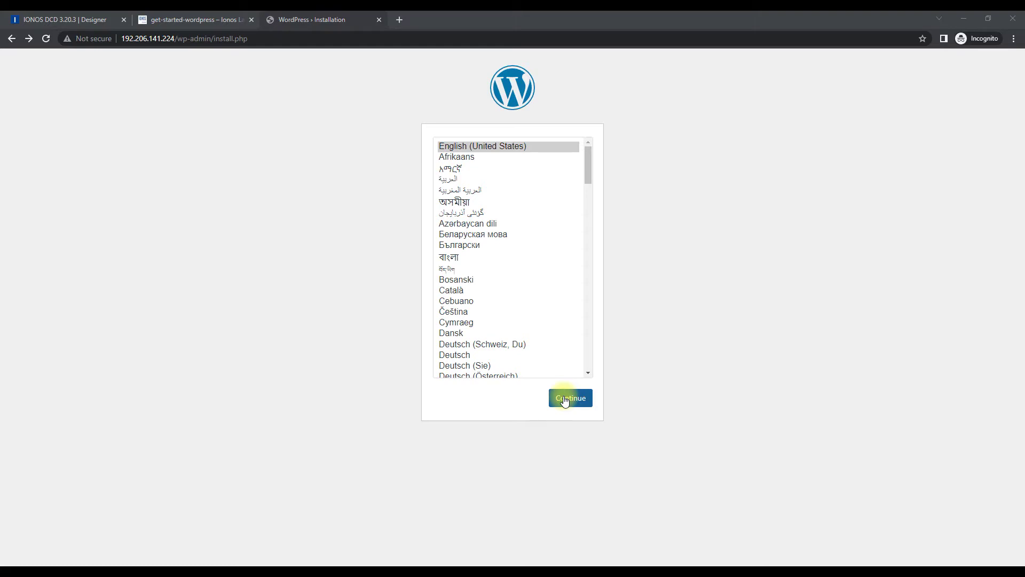
pyautogui.click(565, 399)
# Fill in site title test.anywherecity, an admin username, the copied generated password and e-mail, then install WordPress
pyautogui.click(461, 268)
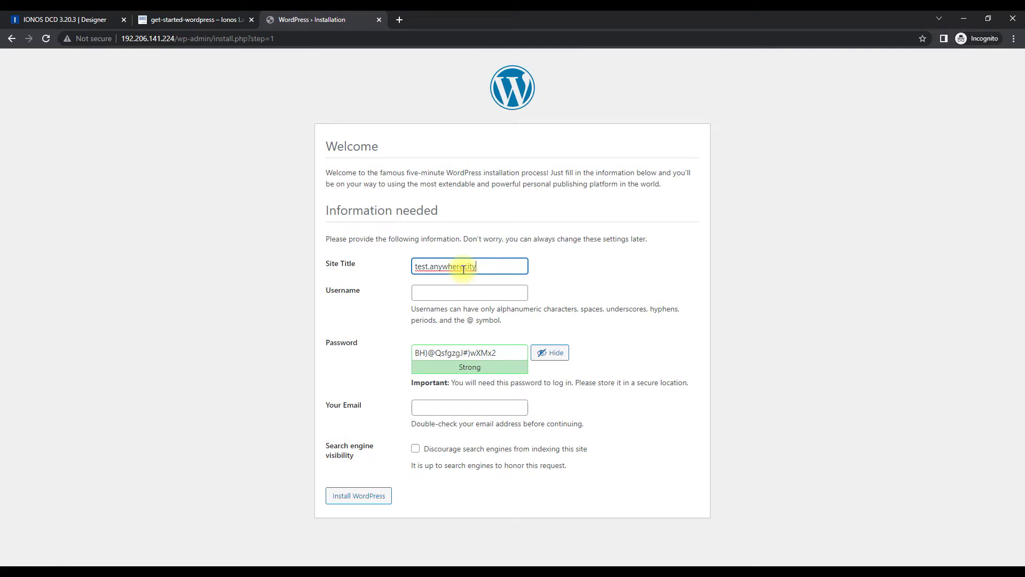
pyautogui.press('Tab')
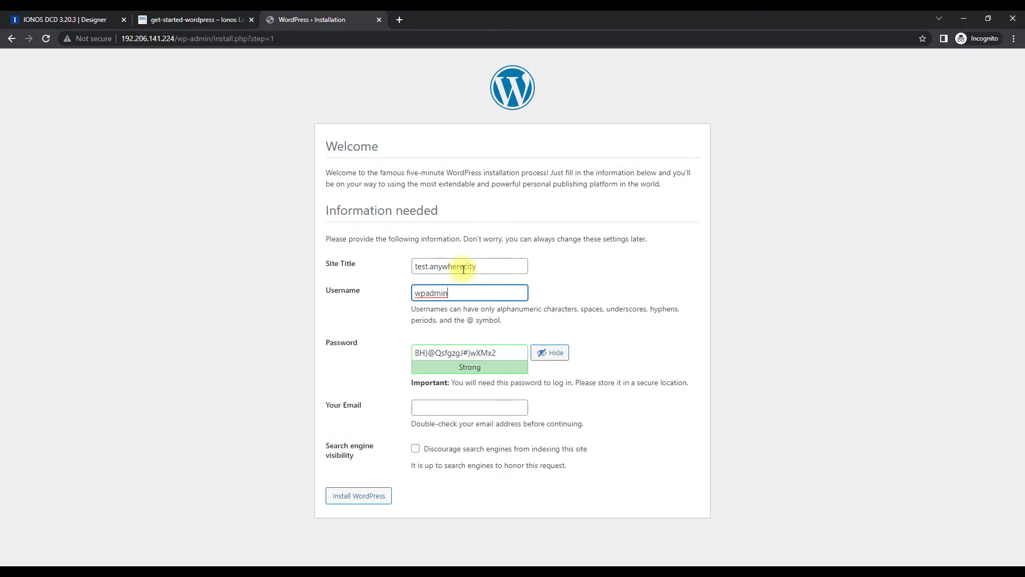
pyautogui.moveTo(512, 352); pyautogui.dragTo(384, 355)
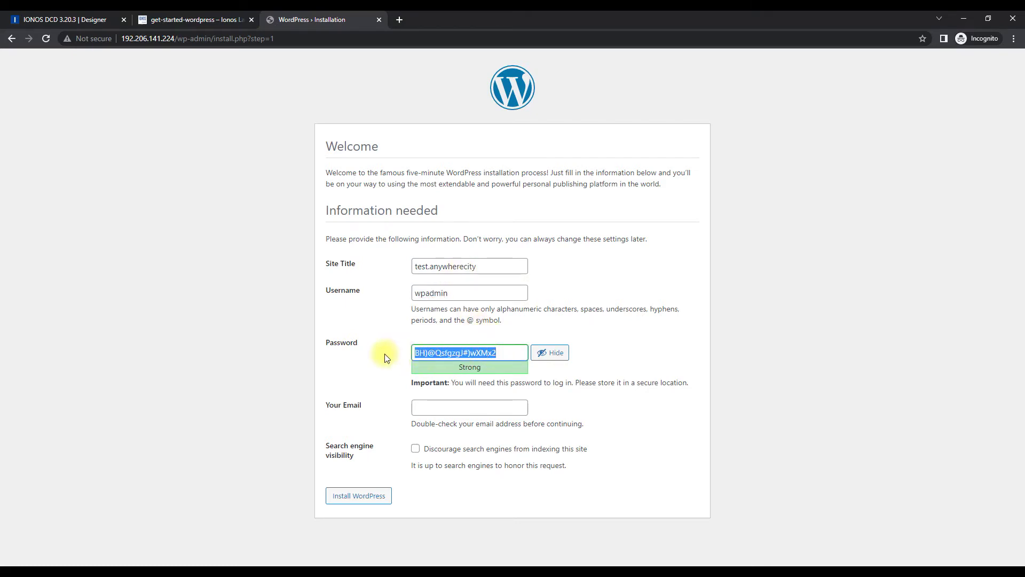
pyautogui.rightClick(465, 355)
pyautogui.click(499, 394)
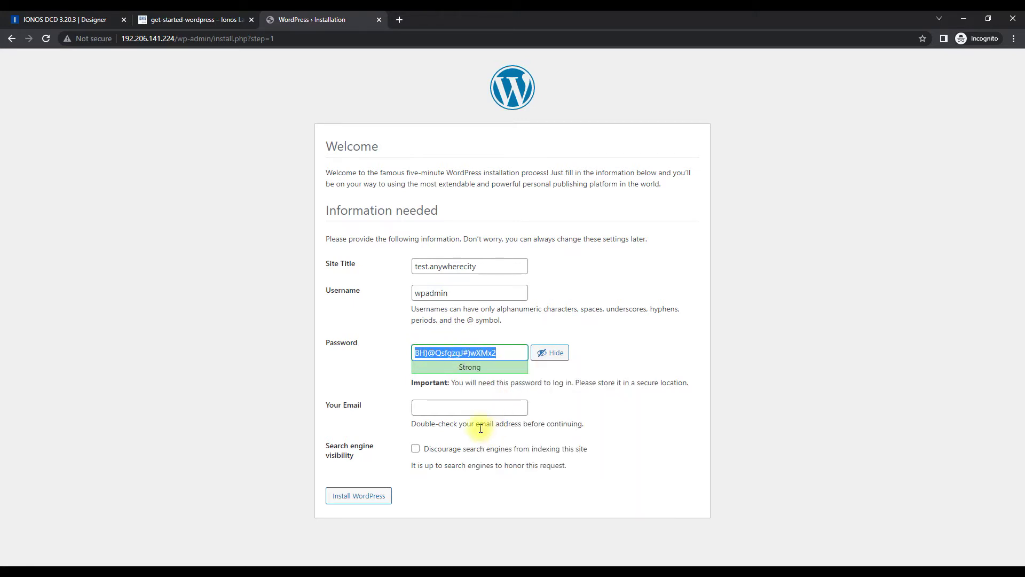
pyautogui.click(449, 406)
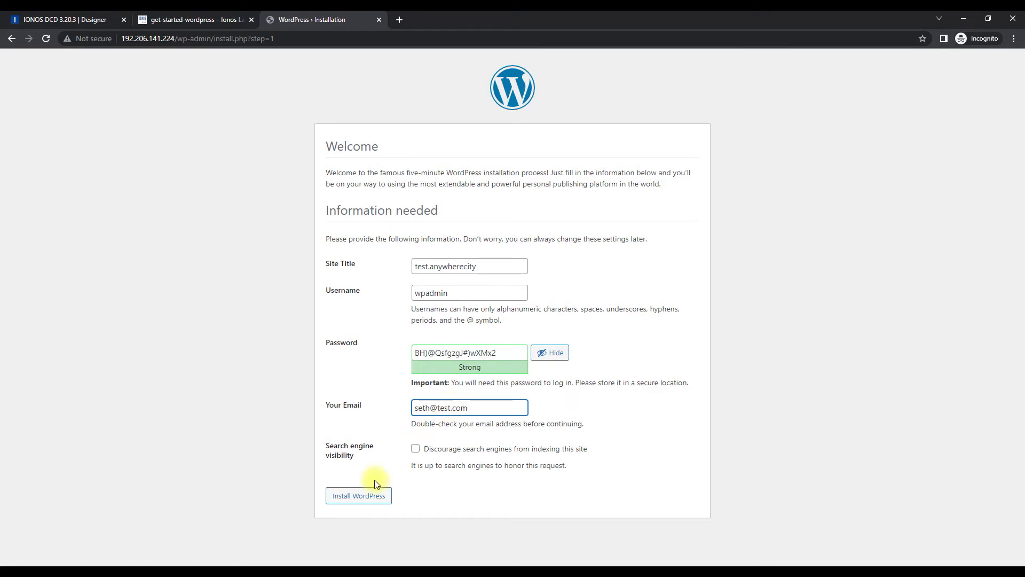
pyautogui.click(371, 496)
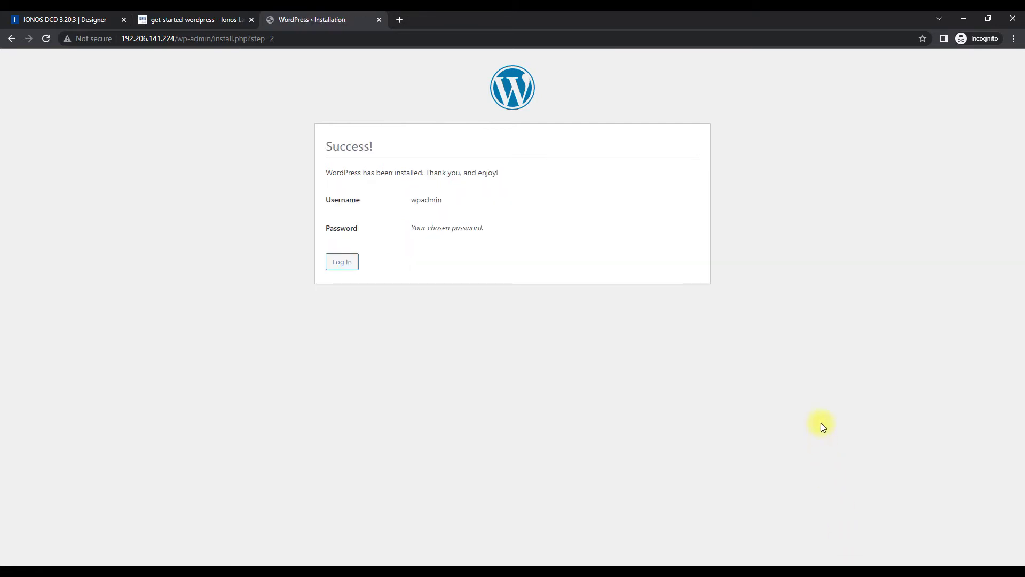
# Sign in on the test.anywherecity login page with the corrected admin username and the password
pyautogui.click(340, 260)
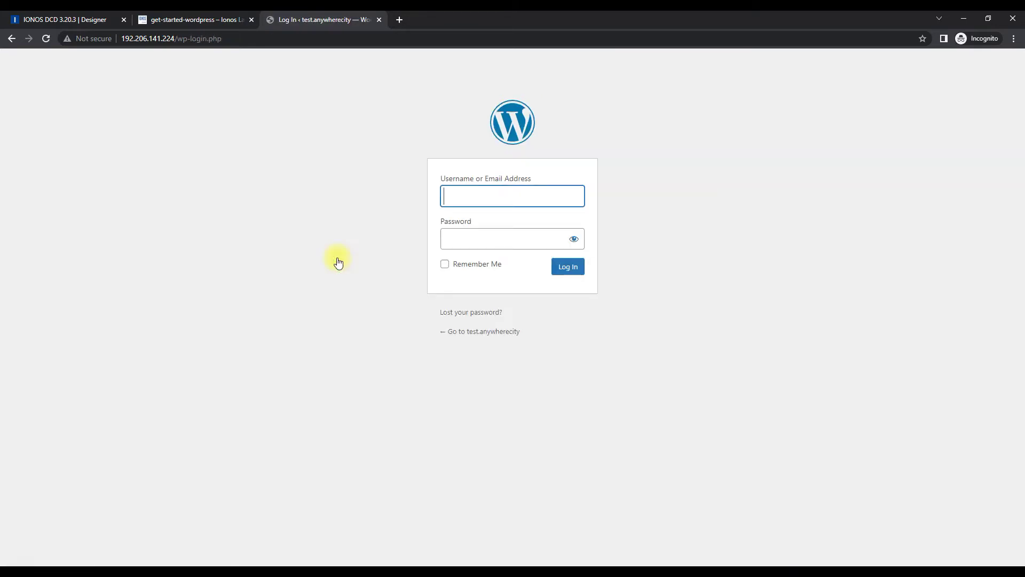
pyautogui.write('seth')
pyautogui.press('Tab')
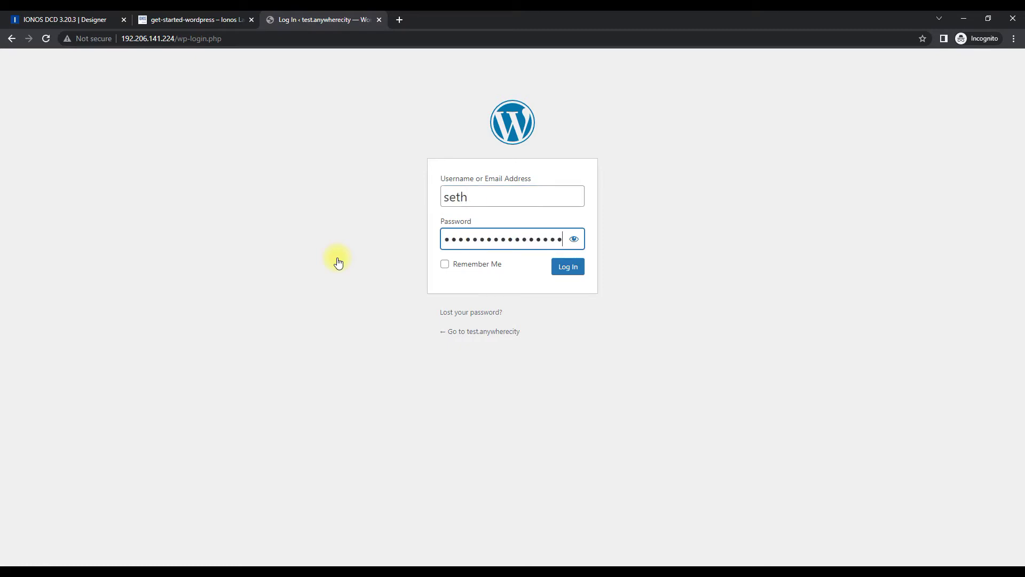
pyautogui.moveTo(480, 197); pyautogui.dragTo(423, 194)
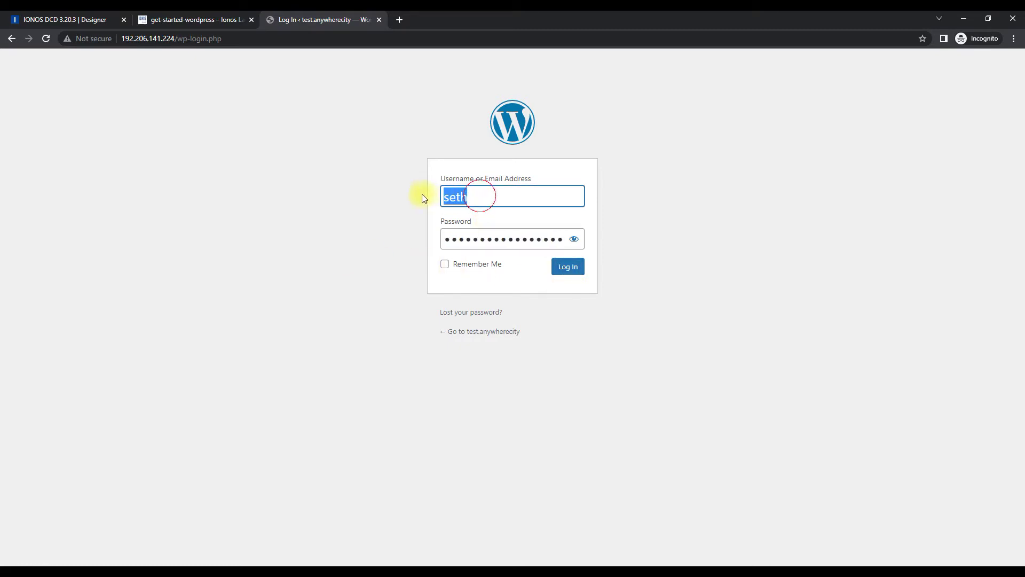
pyautogui.write('wpadmin')
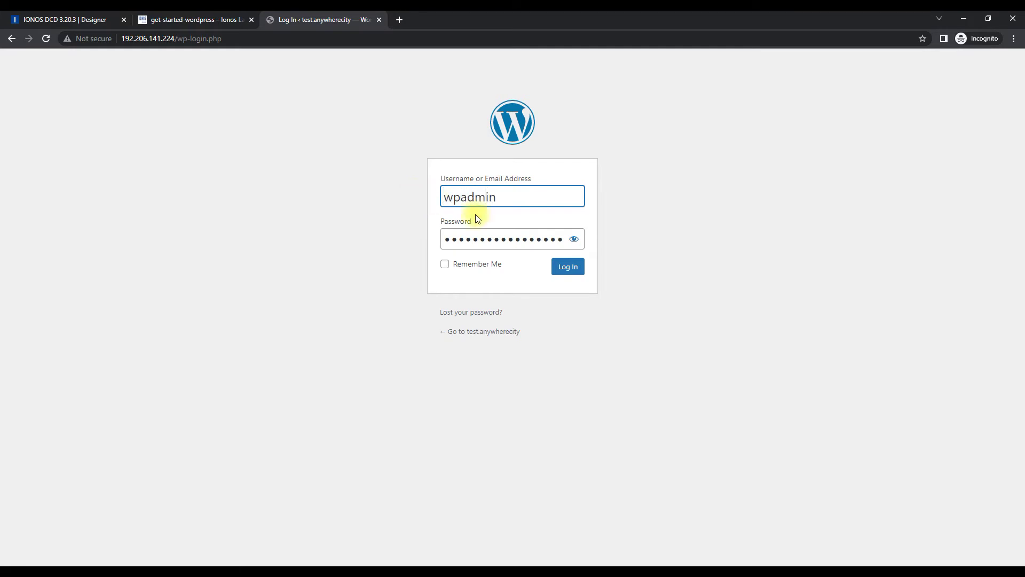
pyautogui.click(565, 267)
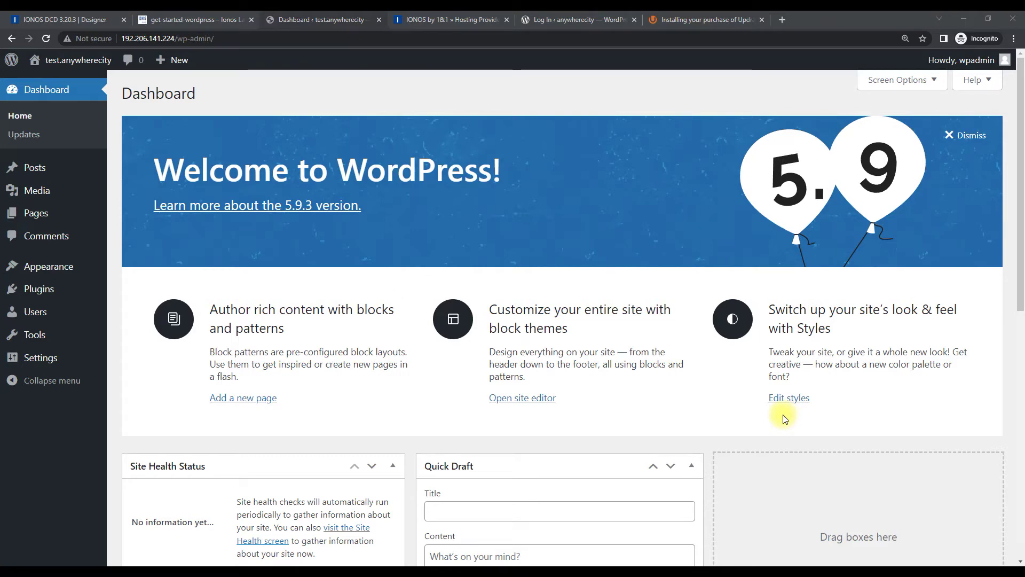
# Copy the server's primary IPv4 address 192.206.141.224 from the Data Center Designer again
pyautogui.click(82, 21)
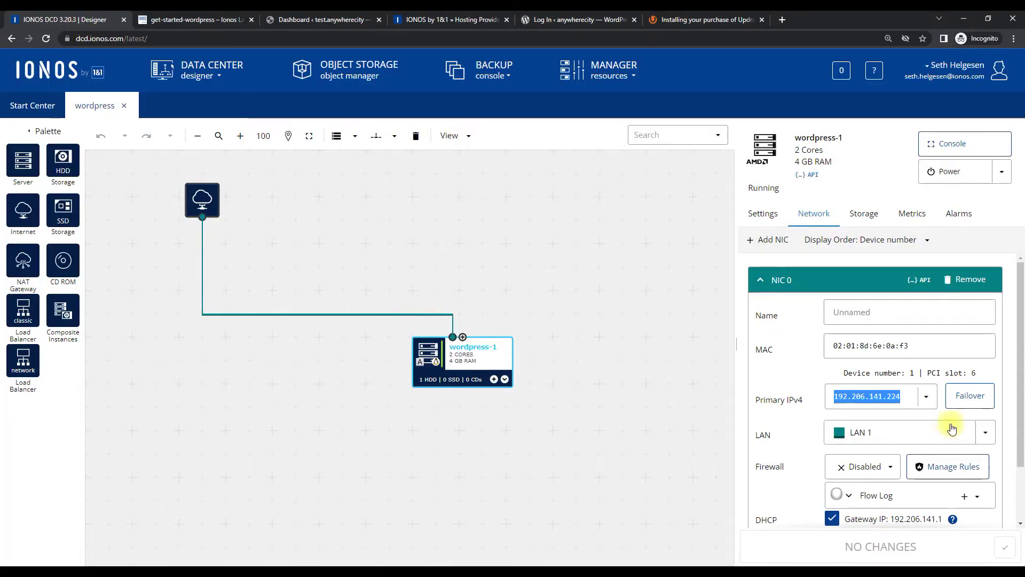
pyautogui.rightClick(870, 393)
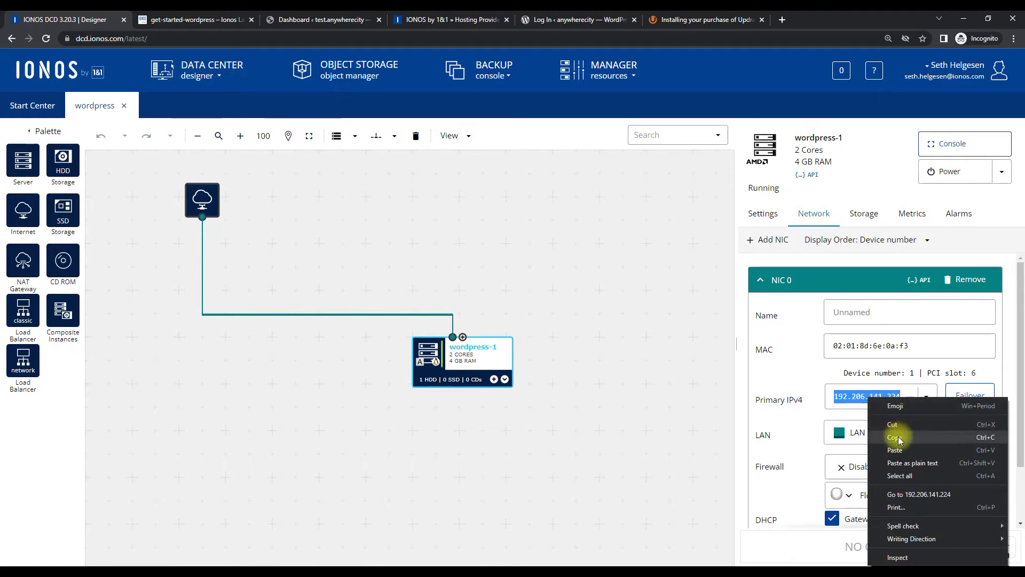
pyautogui.click(899, 436)
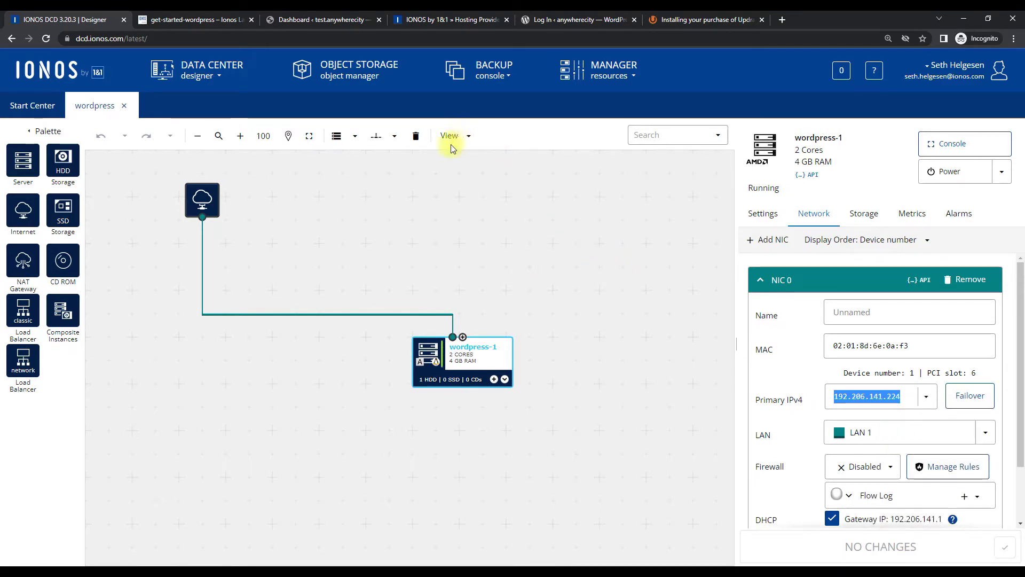
pyautogui.click(472, 21)
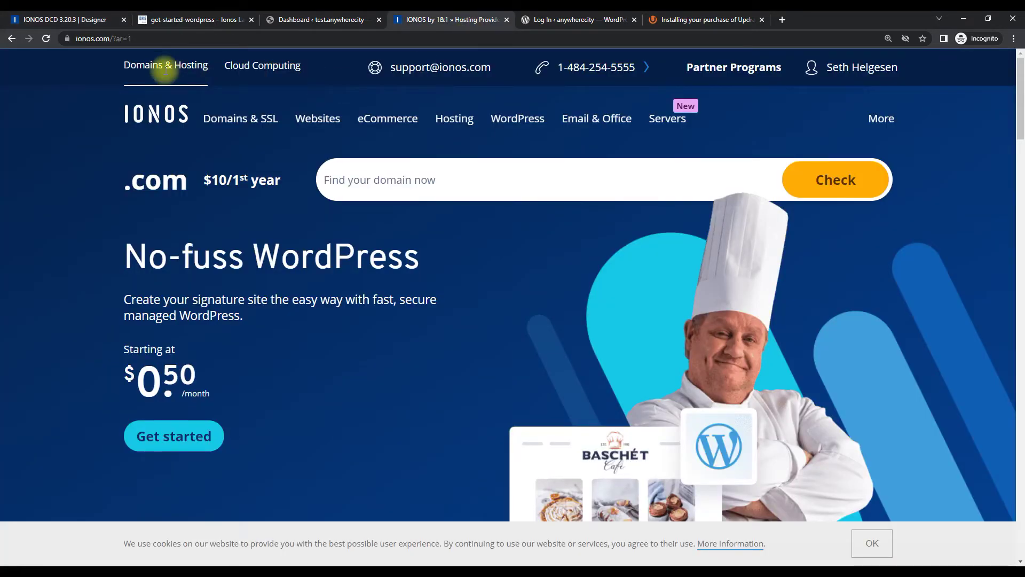
# Go through My IONOS and Domains & SSL to anywherecity.net's DNS records and start adding a record
pyautogui.click(861, 69)
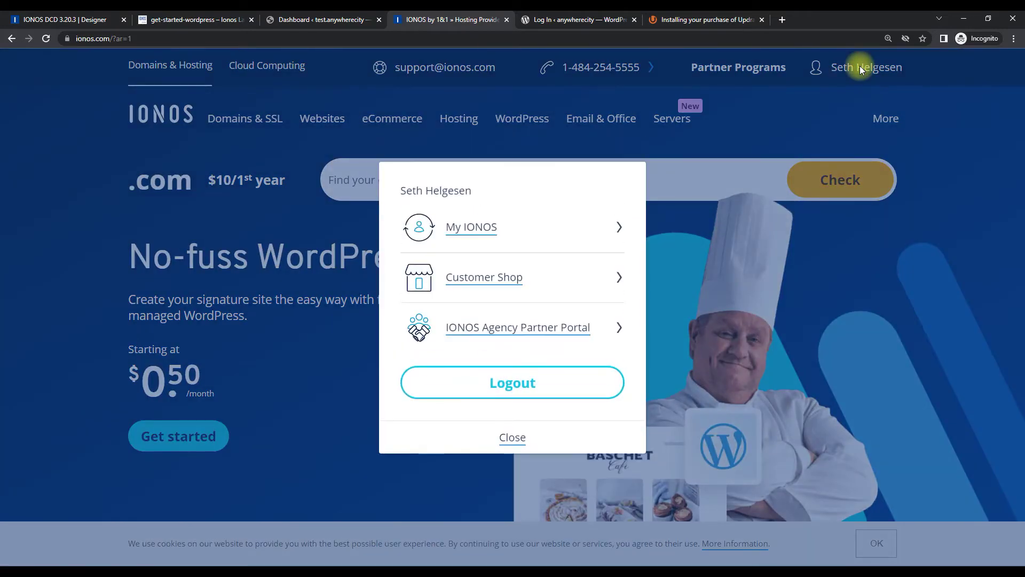
pyautogui.click(476, 228)
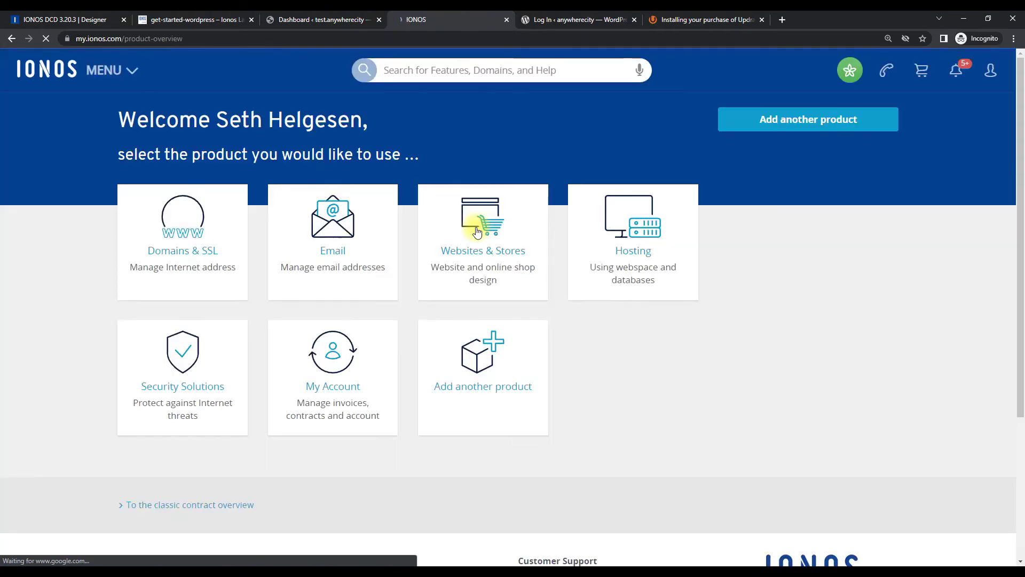
pyautogui.click(181, 235)
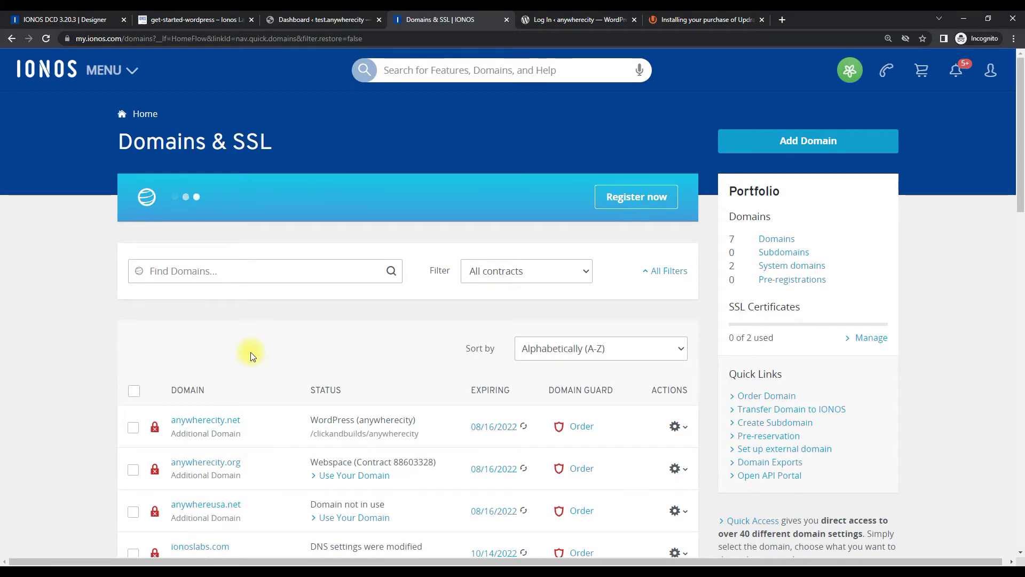
pyautogui.scroll(-1, 251, 355)
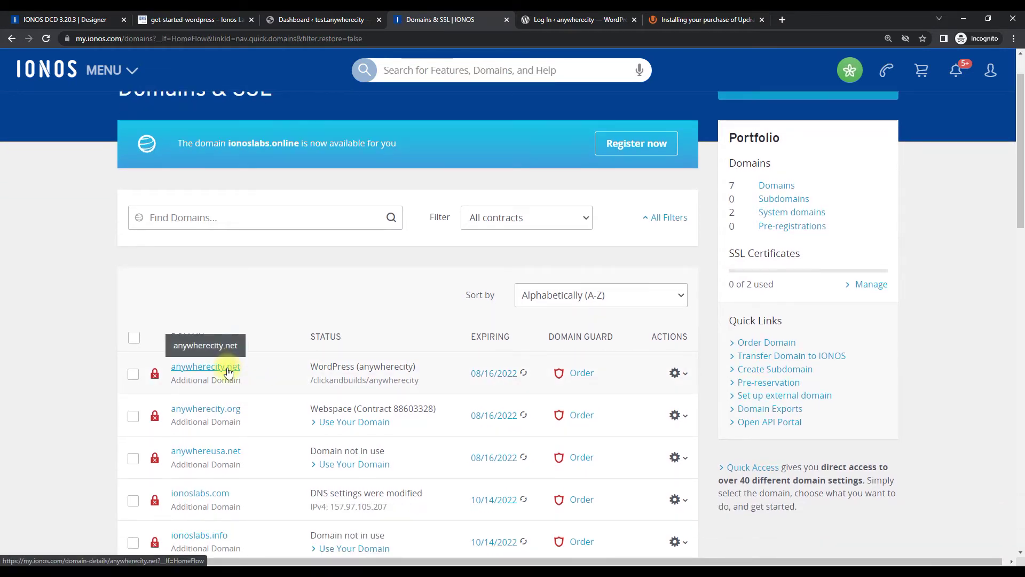
pyautogui.click(228, 372)
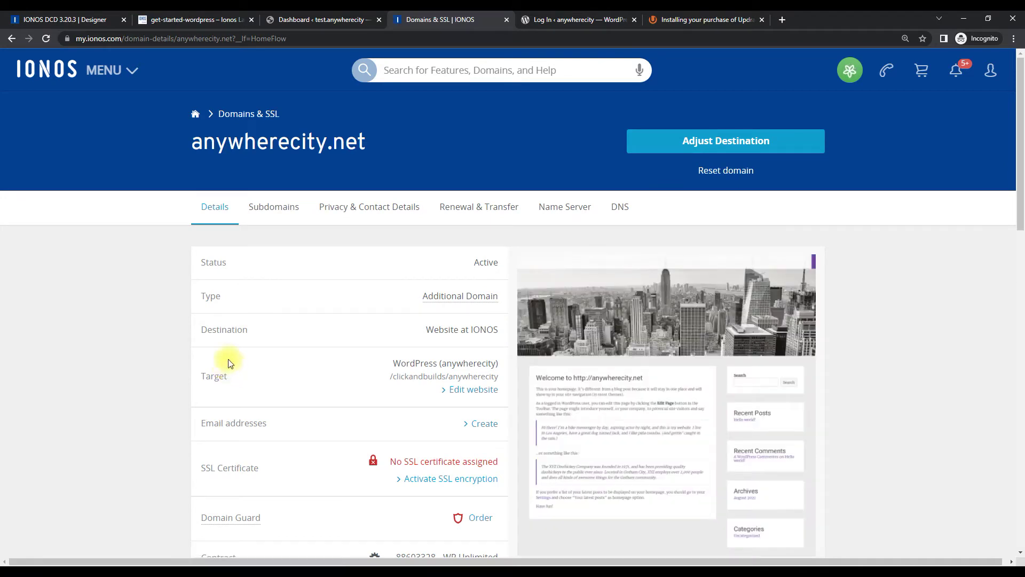
pyautogui.click(619, 209)
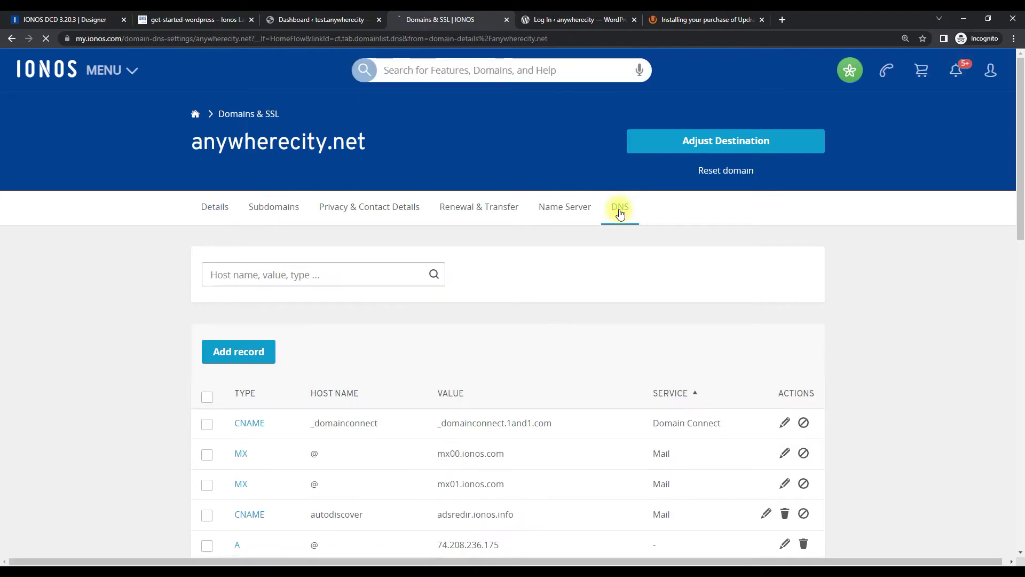
pyautogui.scroll(-1, 809, 291)
pyautogui.scroll(-2, 809, 291)
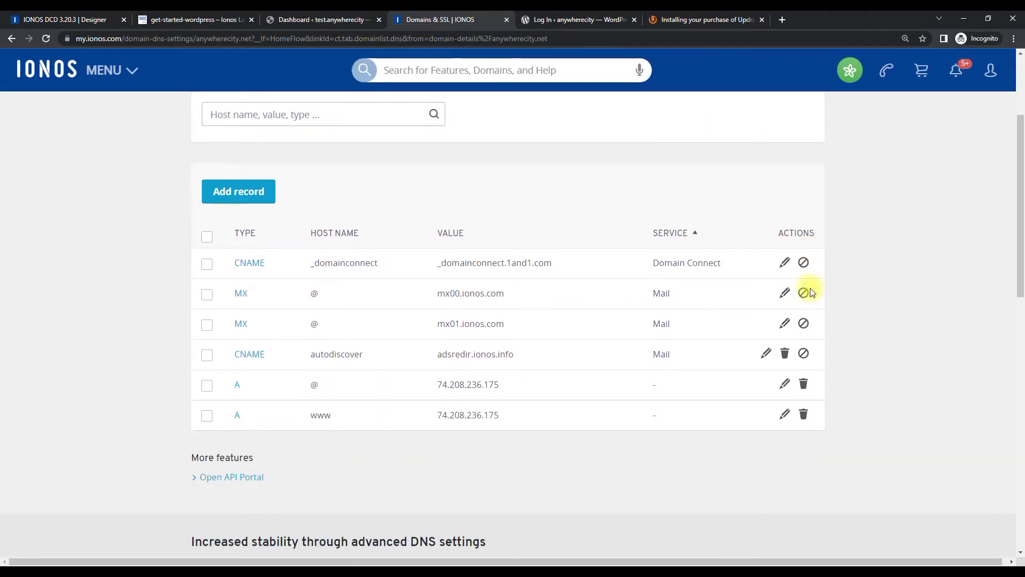
pyautogui.click(267, 190)
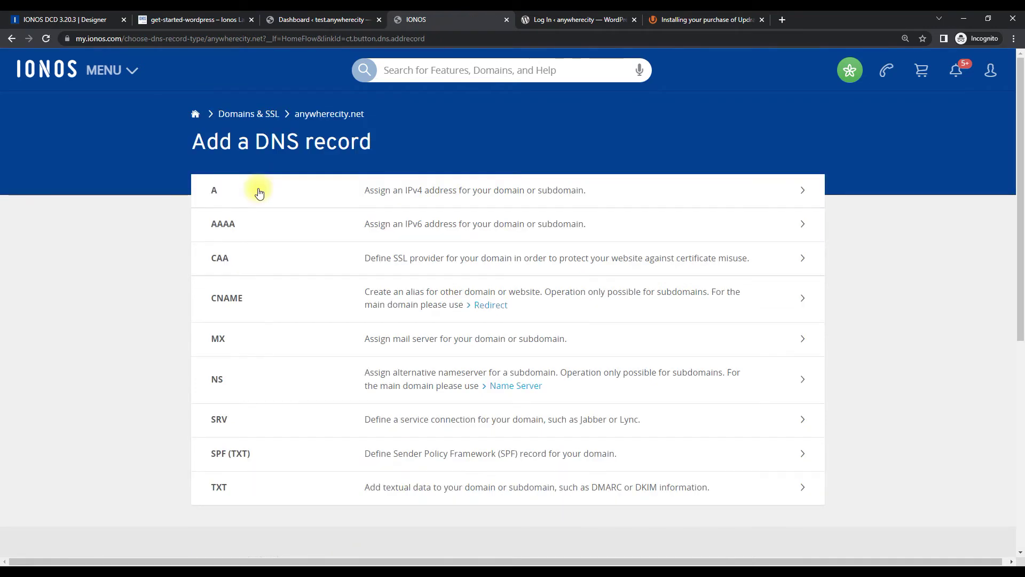
# Save a new A record with host name test pointing to 192.206.141.224
pyautogui.click(255, 194)
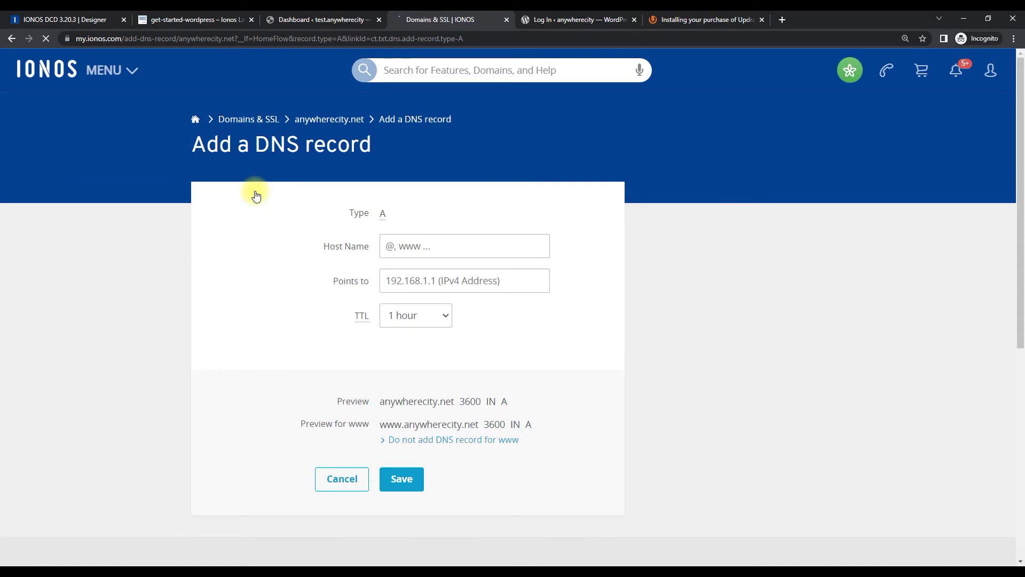
pyautogui.click(427, 245)
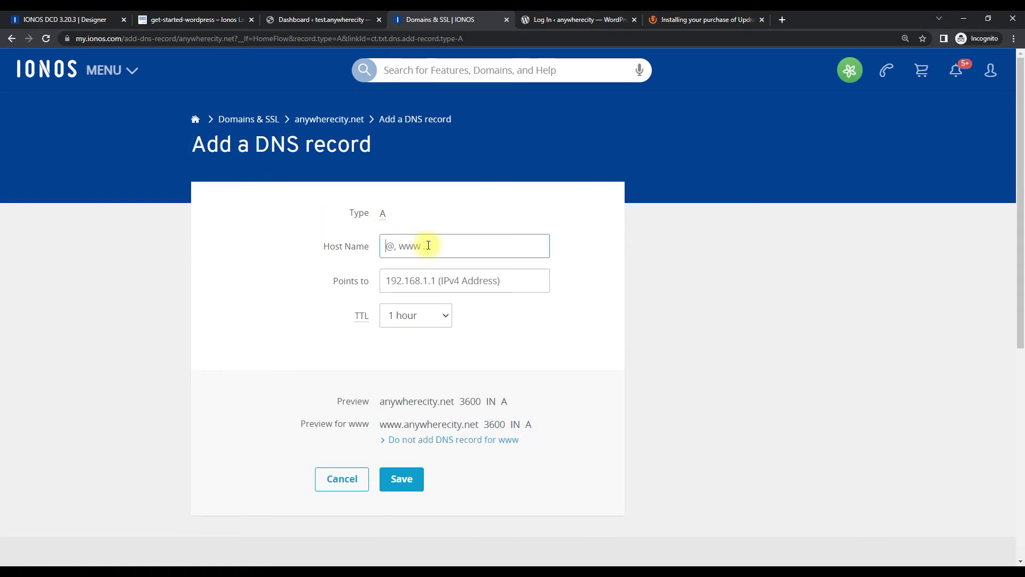
pyautogui.write('test')
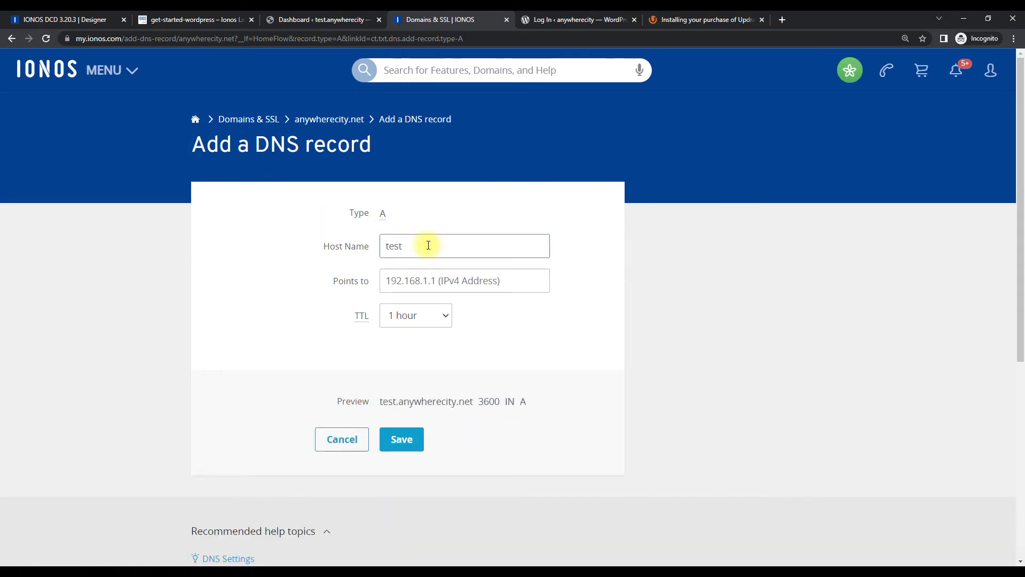
pyautogui.click(518, 278)
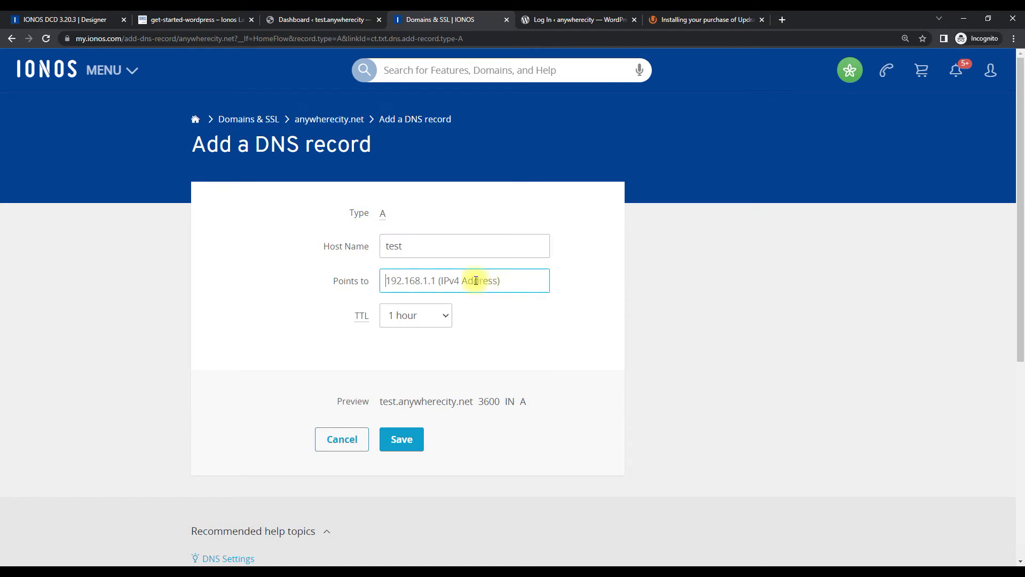
pyautogui.hotkey('ctrl', 'v')
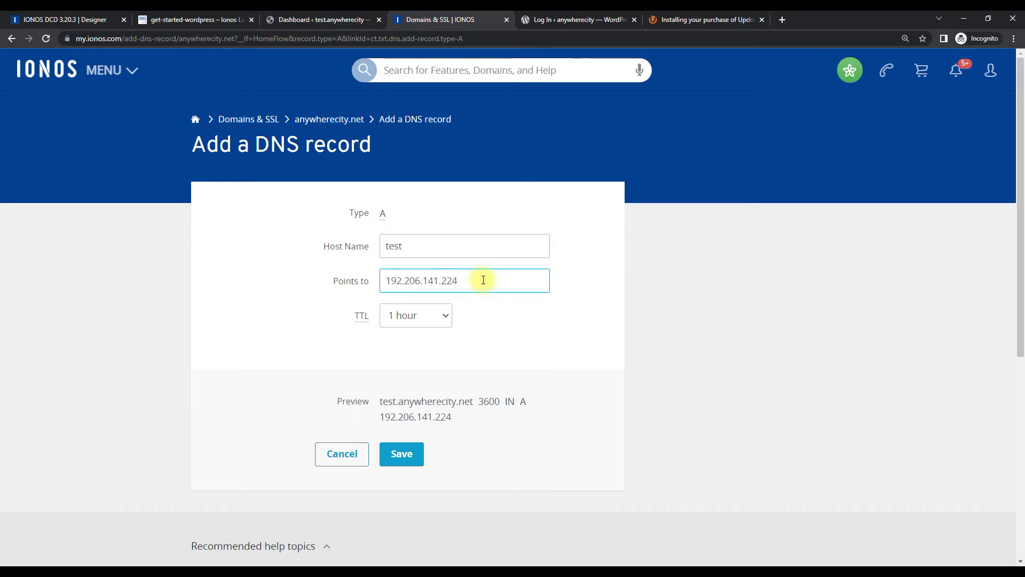
pyautogui.click(411, 458)
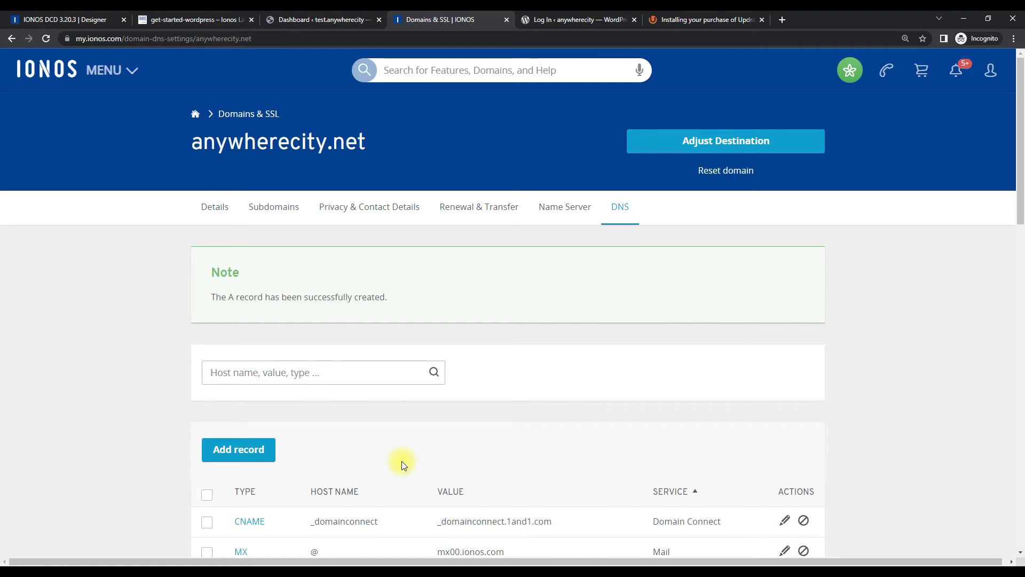
pyautogui.click(296, 20)
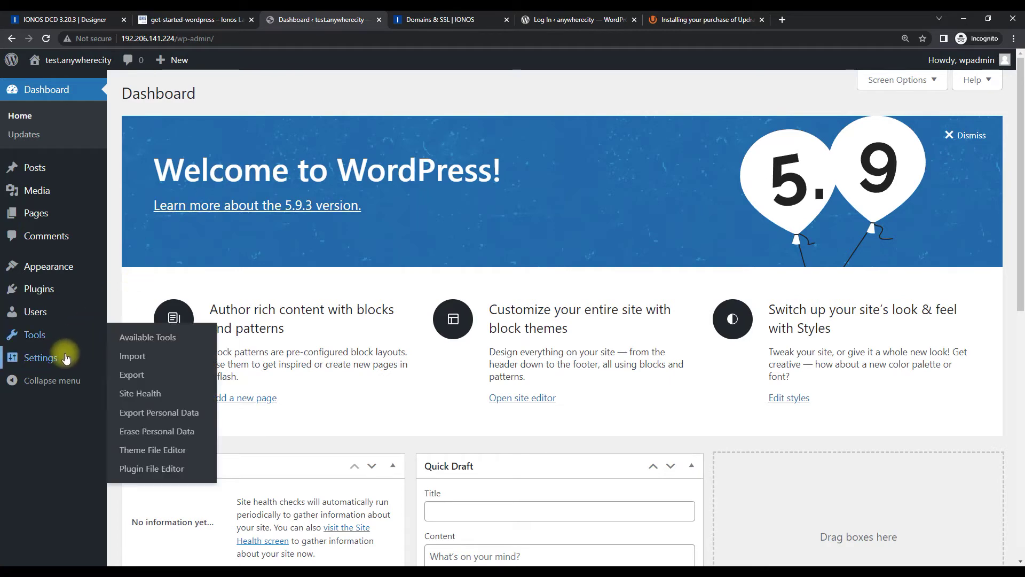
pyautogui.moveTo(66, 357)
pyautogui.click(140, 359)
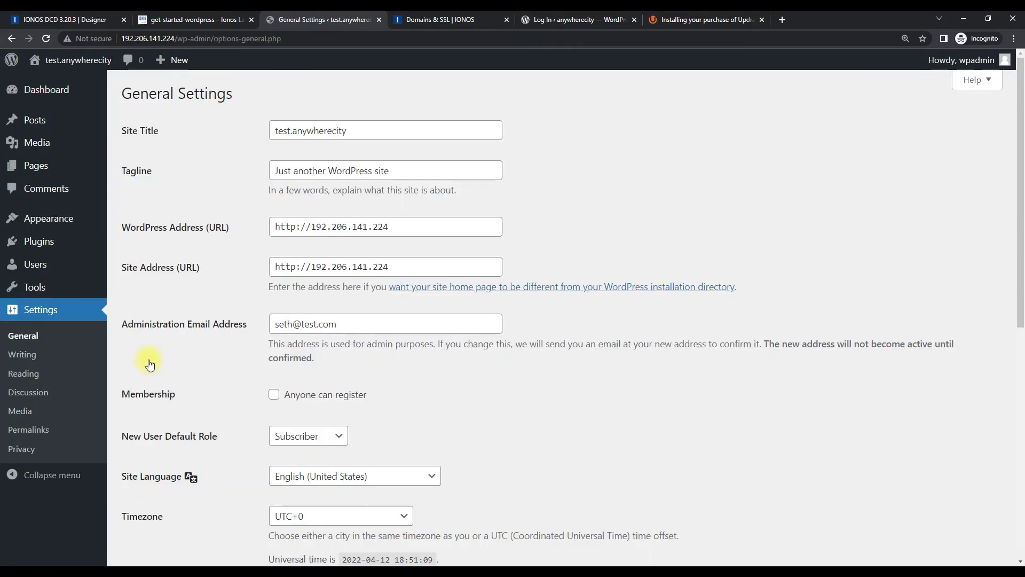
pyautogui.moveTo(396, 226); pyautogui.dragTo(311, 227)
pyautogui.write('test.anywher')
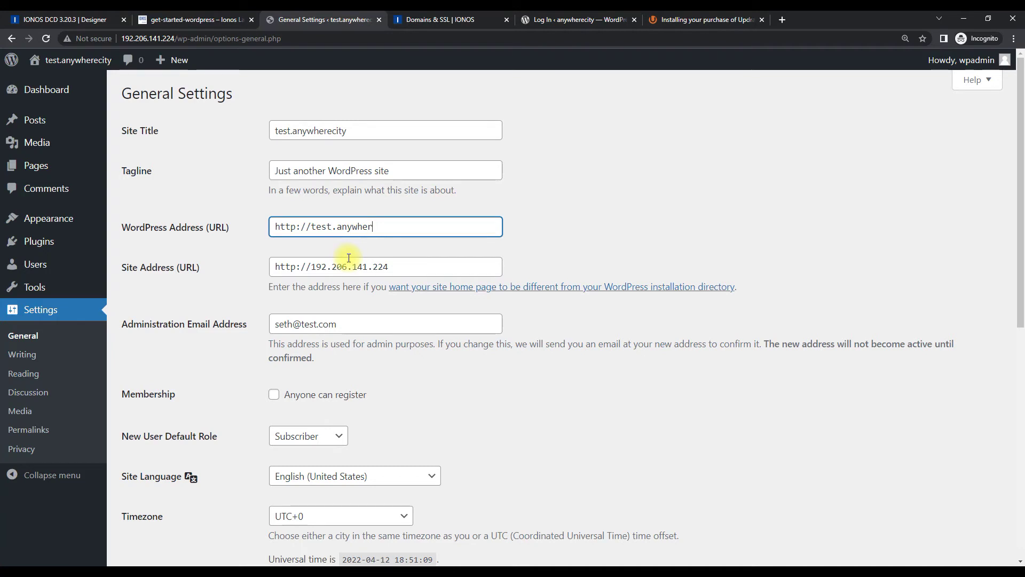
pyautogui.write('ecity.net')
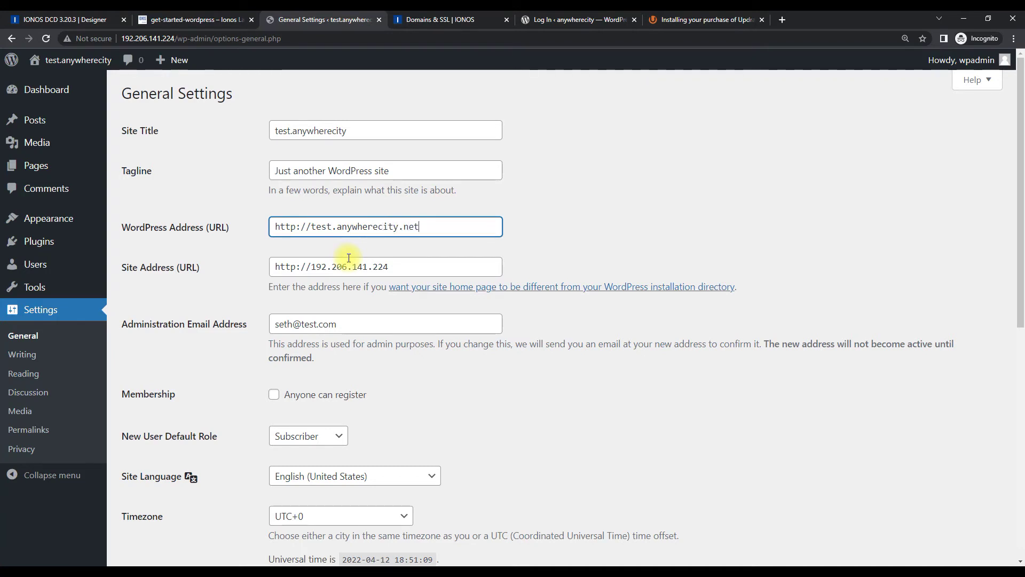
pyautogui.click(432, 227)
pyautogui.moveTo(389, 226); pyautogui.dragTo(248, 216)
pyautogui.hotkey('ctrl', 'c')
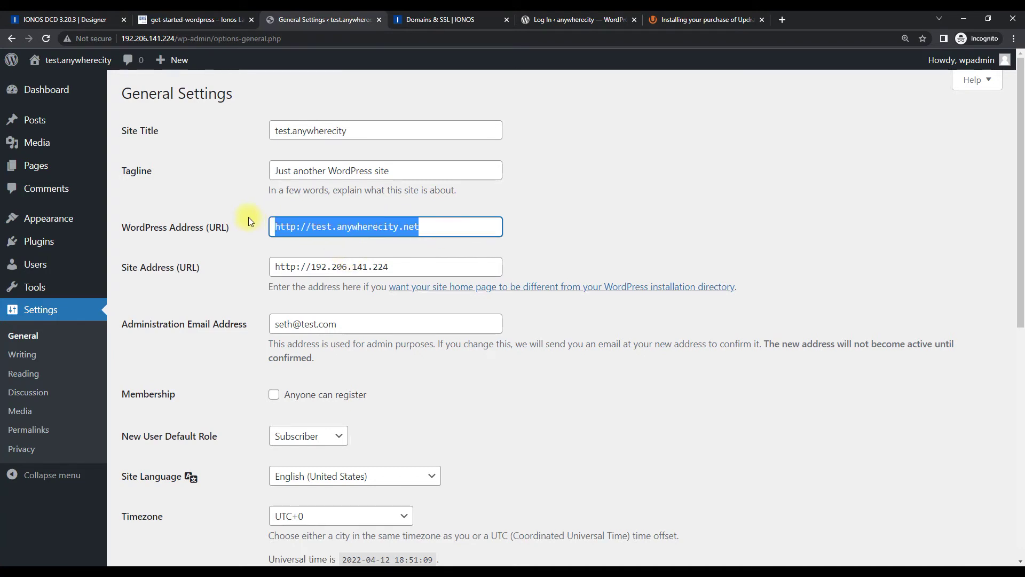
pyautogui.moveTo(412, 267); pyautogui.dragTo(242, 265)
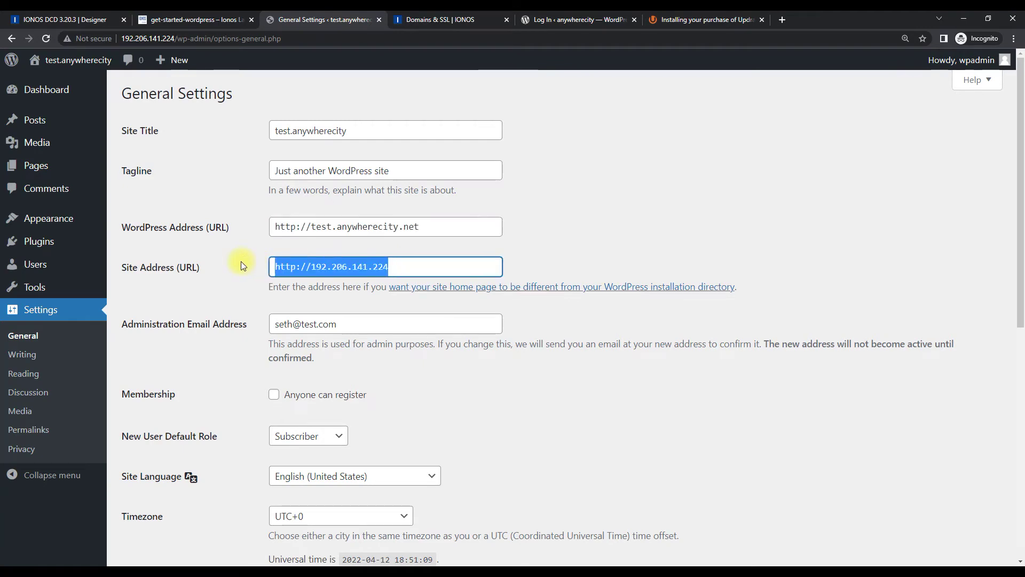
pyautogui.hotkey('ctrl', 'v')
pyautogui.click(681, 191)
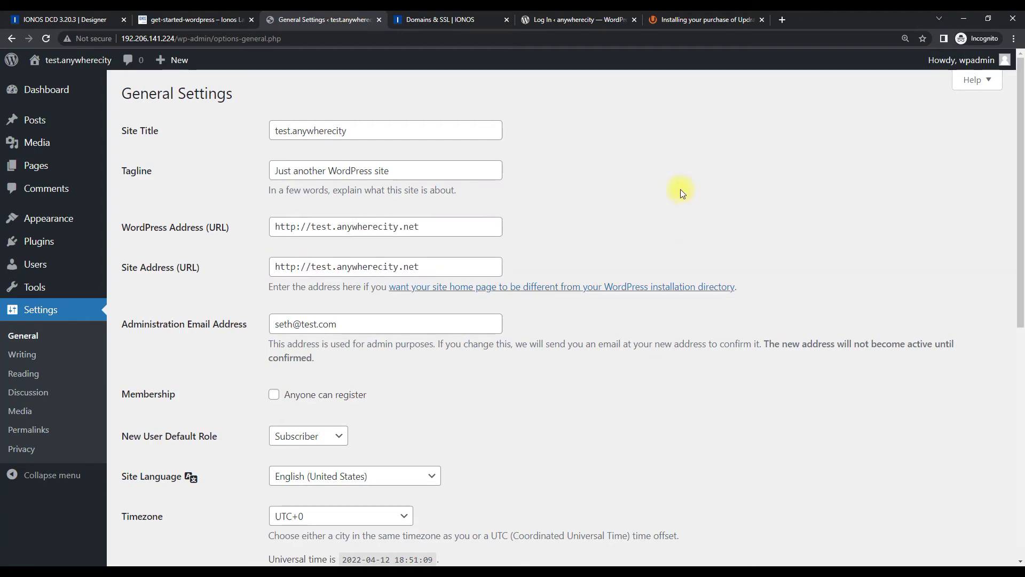
pyautogui.scroll(-5, 680, 191)
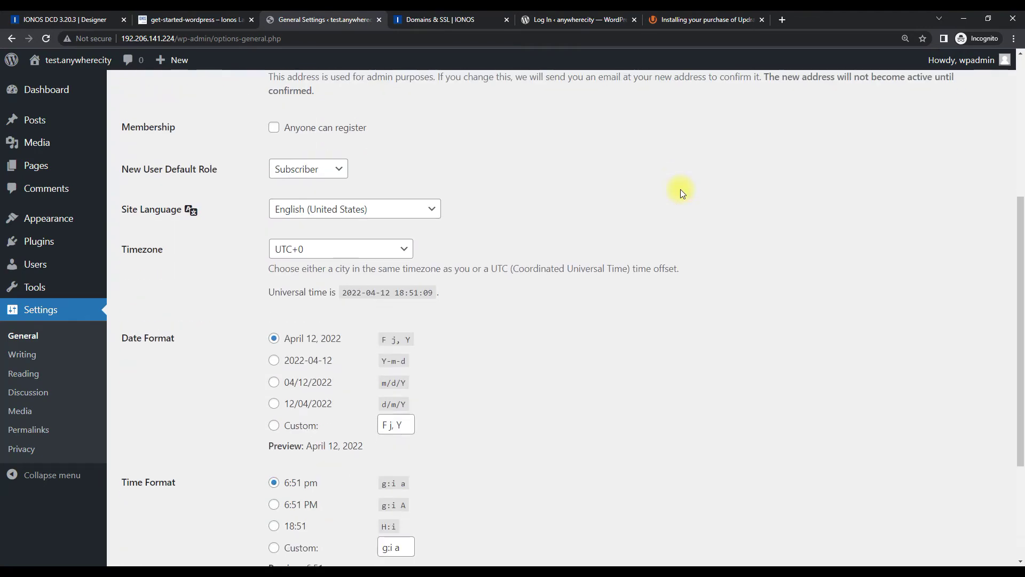
pyautogui.scroll(-3, 681, 191)
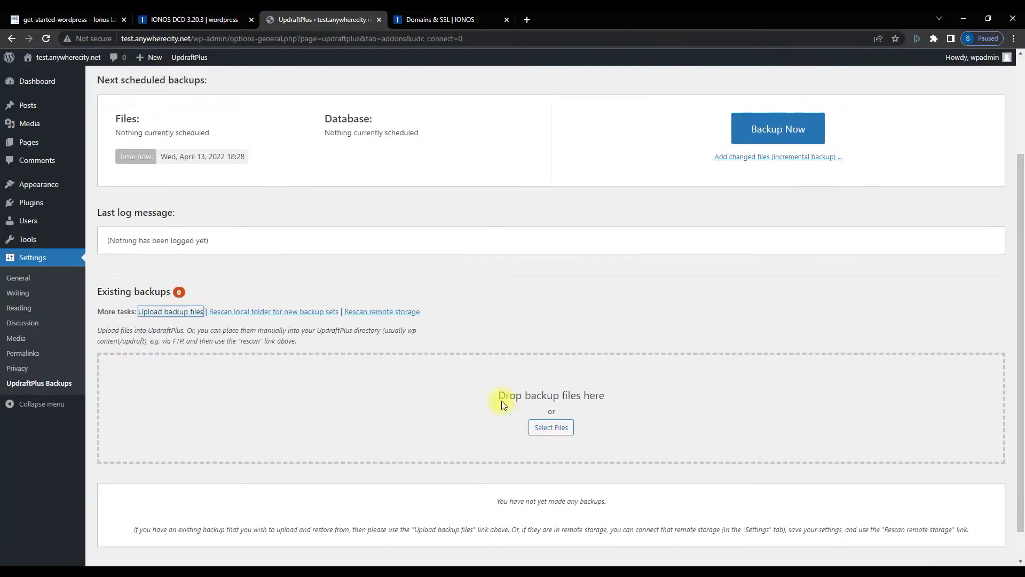
# Go to anywherecity.net/wp-admin by appending /wp-admin in the address bar
pyautogui.scroll(-1, 499, 400)
pyautogui.click(554, 395)
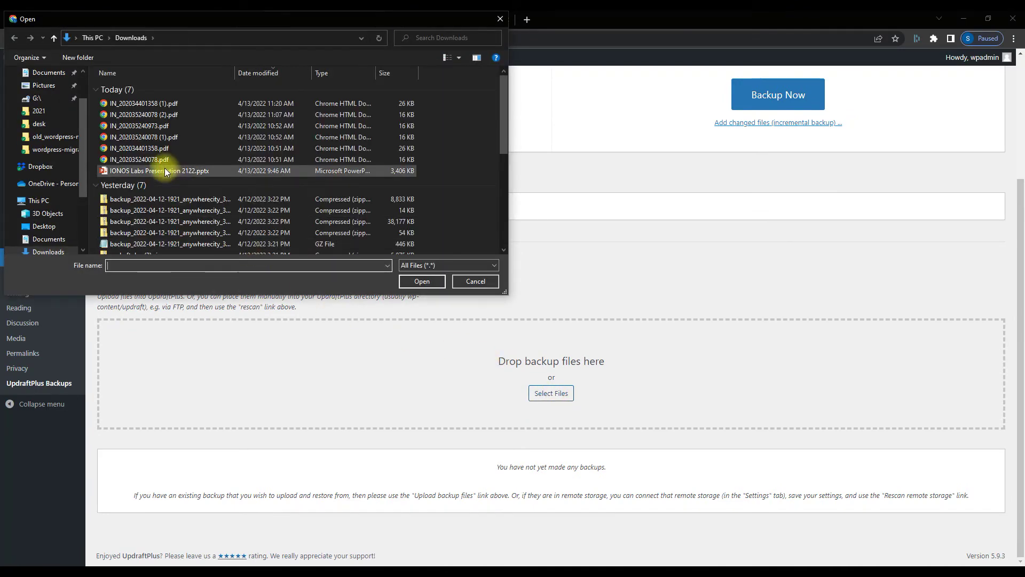
pyautogui.scroll(-2, 196, 193)
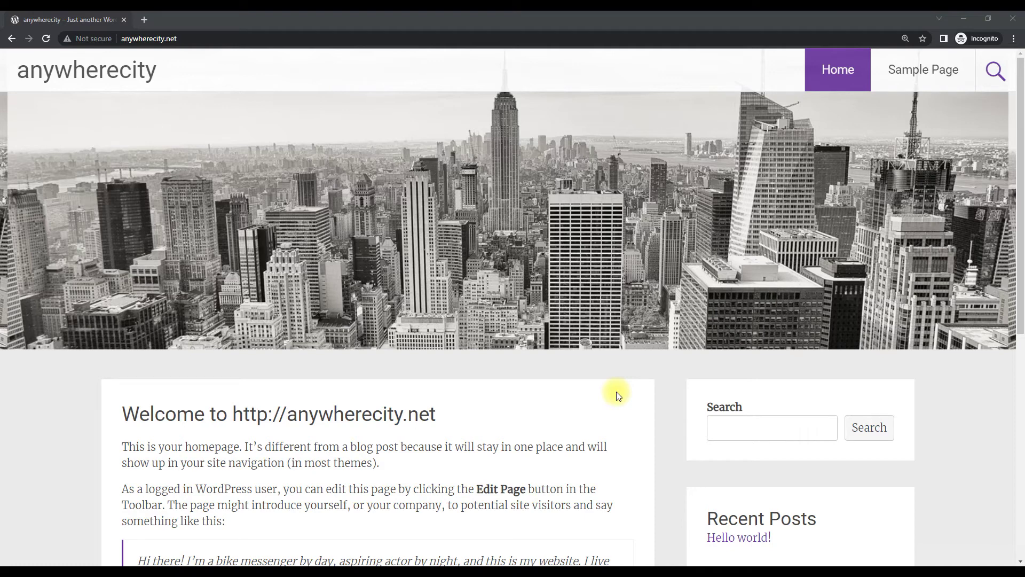
pyautogui.click(191, 38)
pyautogui.click(192, 39)
pyautogui.write('/wp-admin')
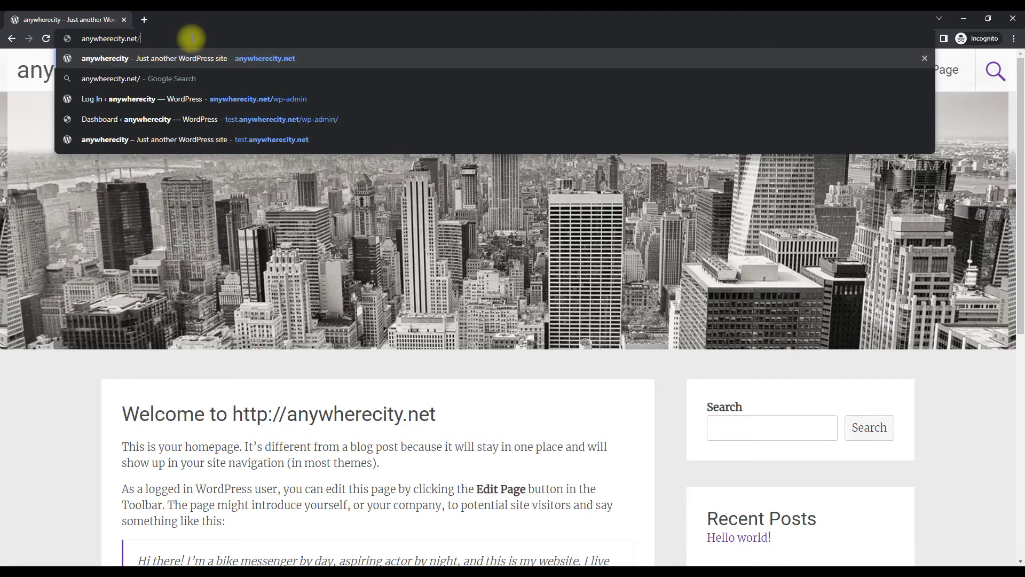
pyautogui.press('Return')
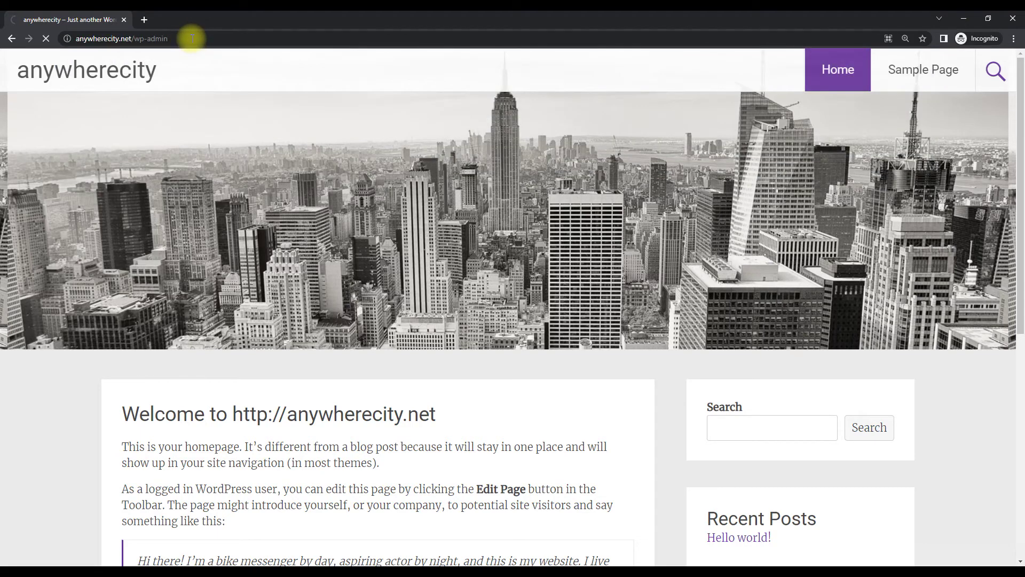
# Log in with the admin username and password
pyautogui.write('seth')
pyautogui.press('Tab')
pyautogui.write('**')
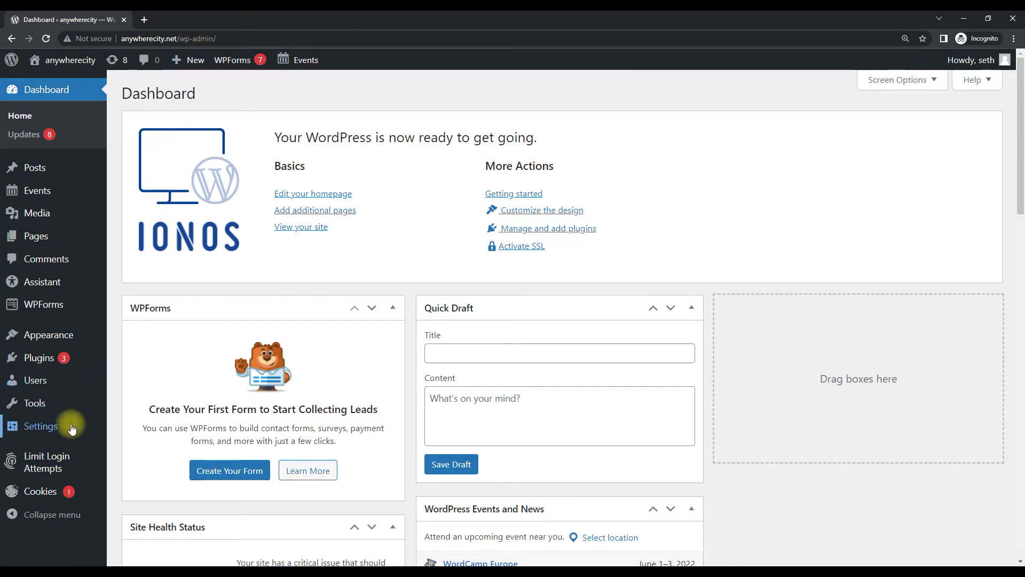
# Upload and install the plugin file updraftplus (3).zip from Plugins > Add New
pyautogui.click(27, 362)
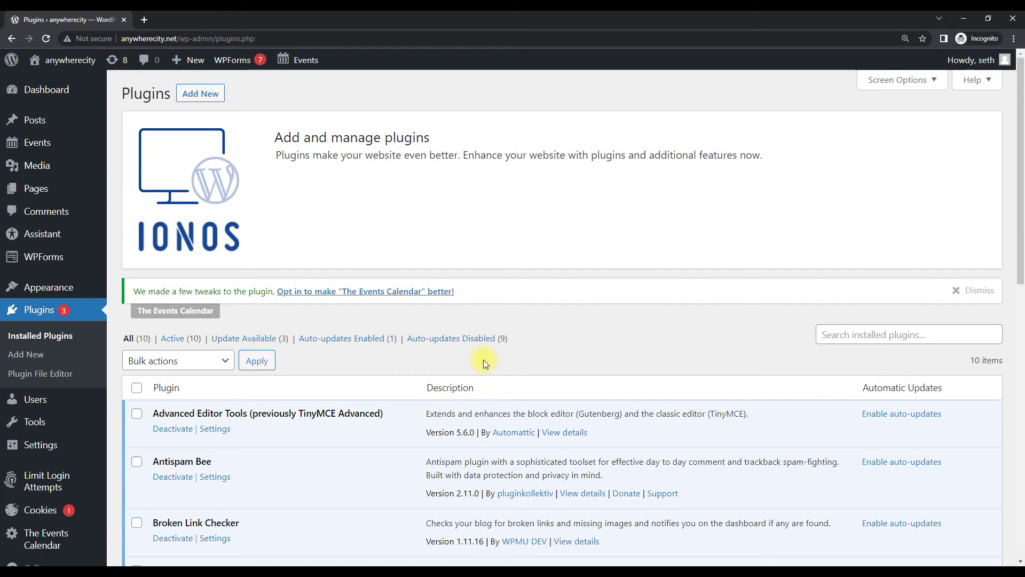
pyautogui.click(187, 95)
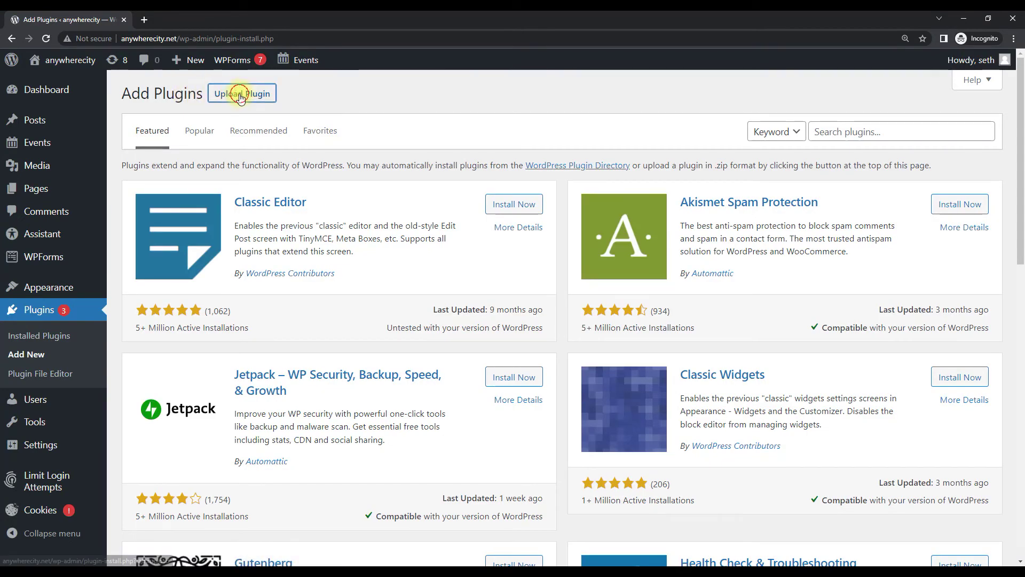
pyautogui.click(240, 97)
pyautogui.click(473, 213)
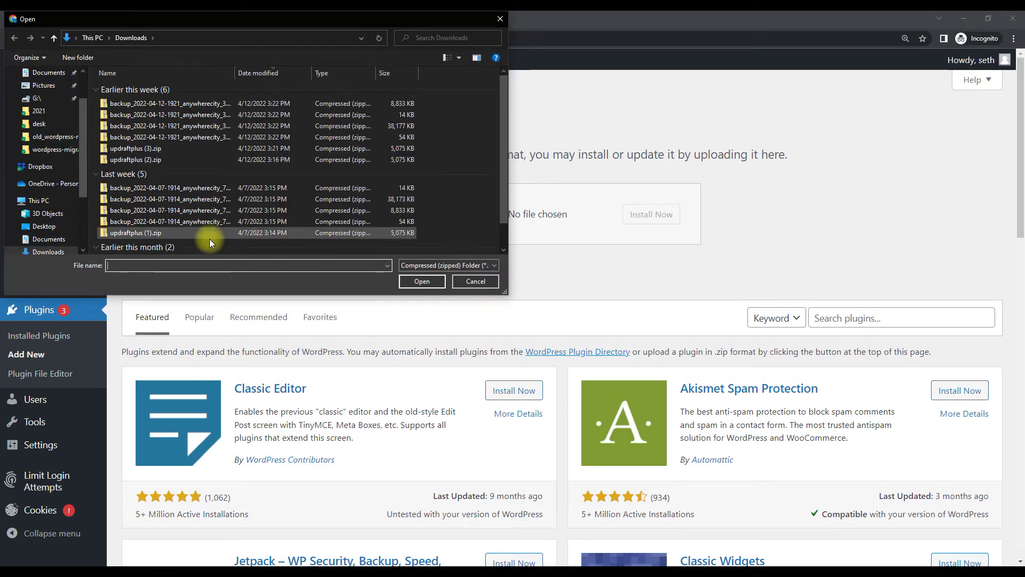
pyautogui.doubleClick(171, 148)
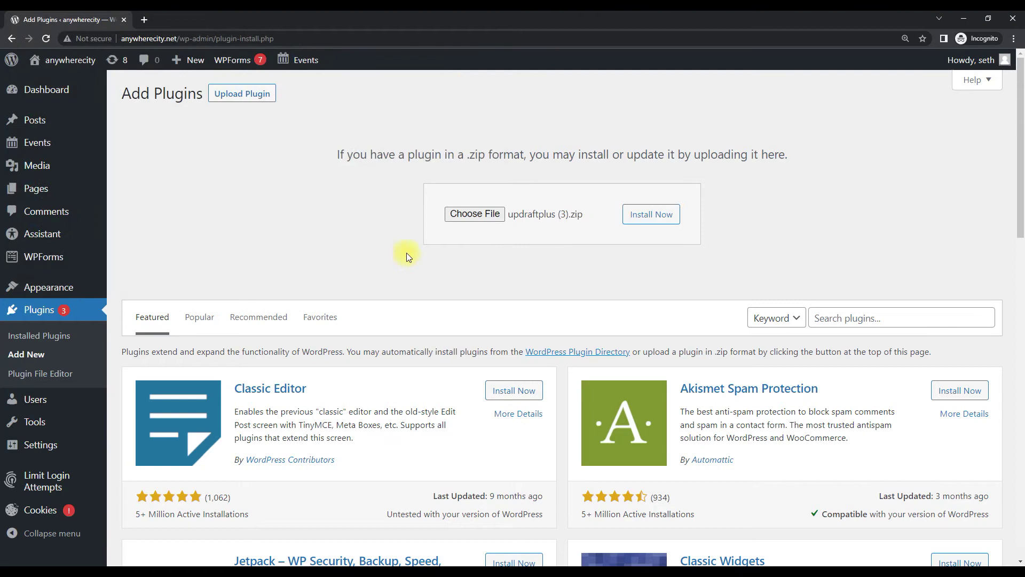
pyautogui.click(650, 219)
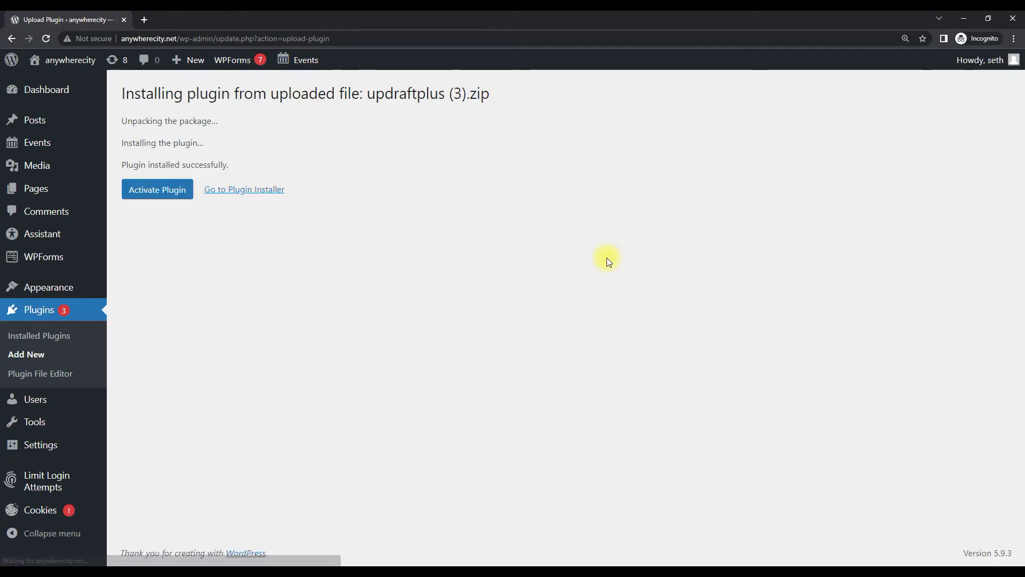
# Activate UpdraftPlus and open its Backup / Restore page from the admin bar
pyautogui.click(164, 197)
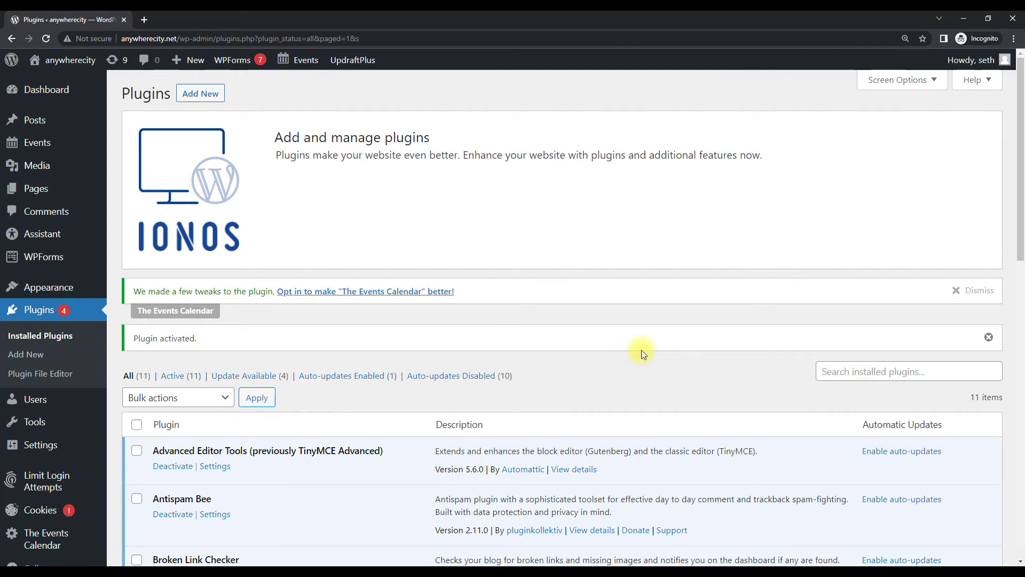
pyautogui.moveTo(355, 62)
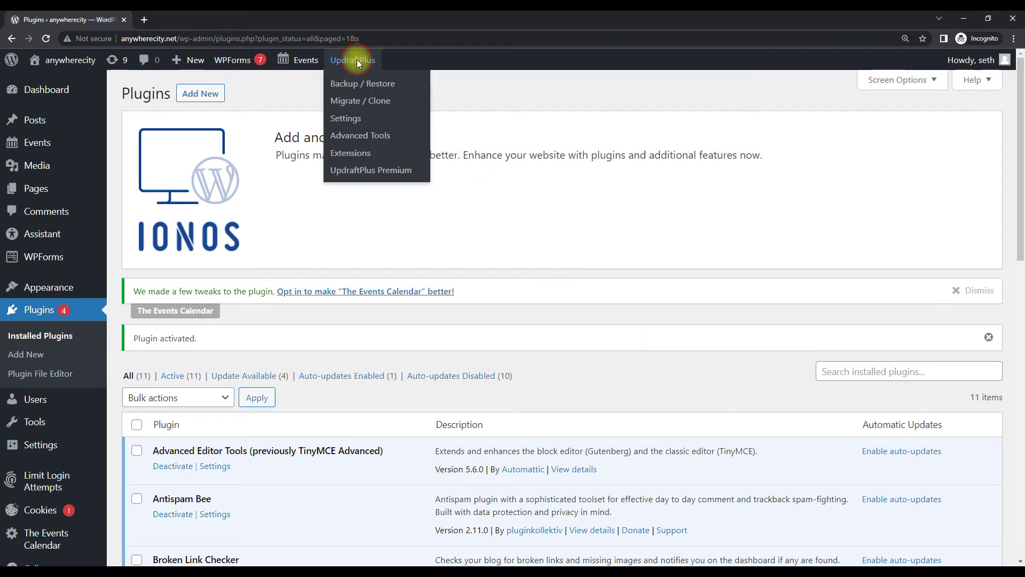
pyautogui.click(357, 87)
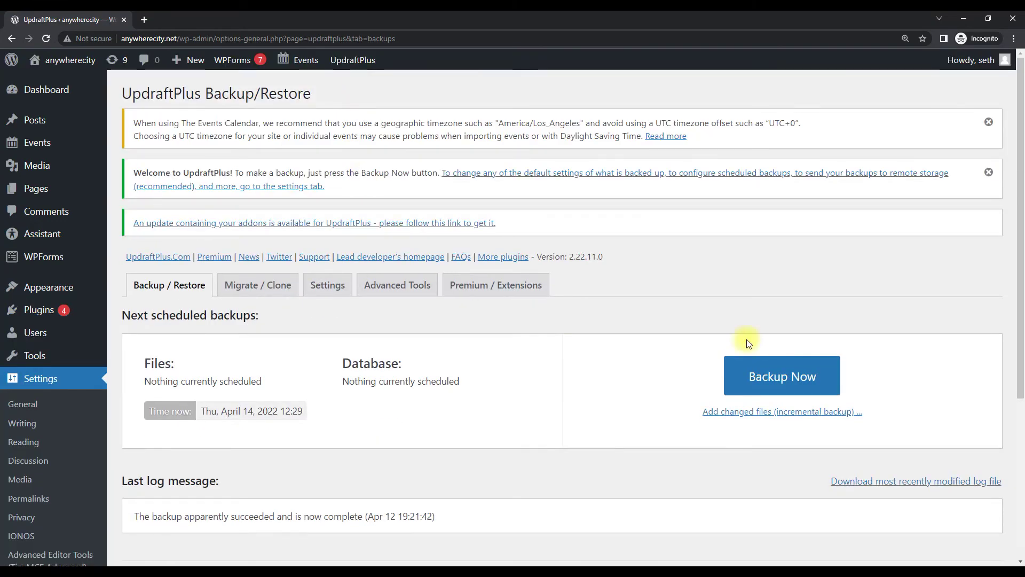
# Run a manual UpdraftPlus backup with database and files included, then close the completion notice
pyautogui.click(787, 375)
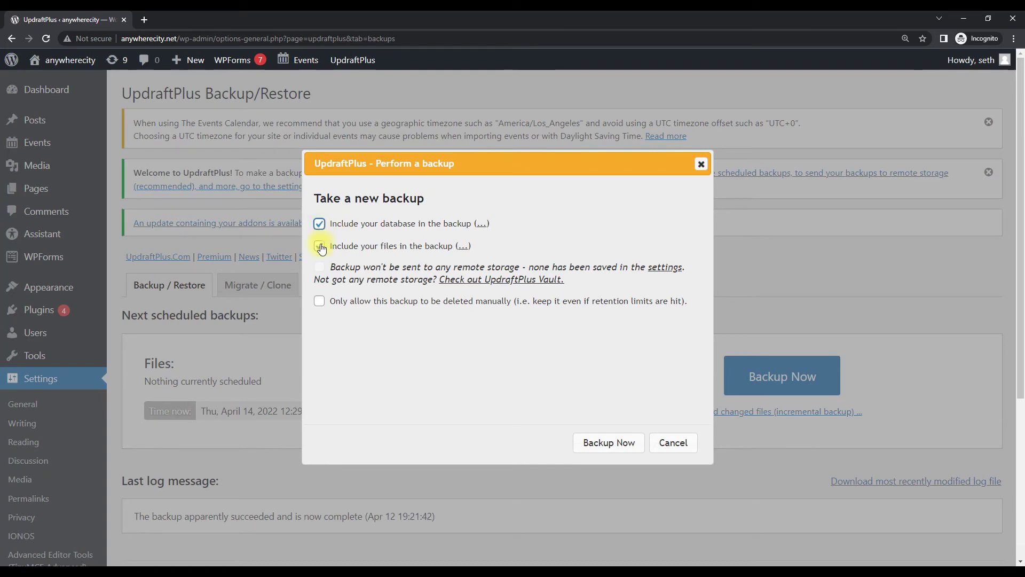
pyautogui.click(621, 449)
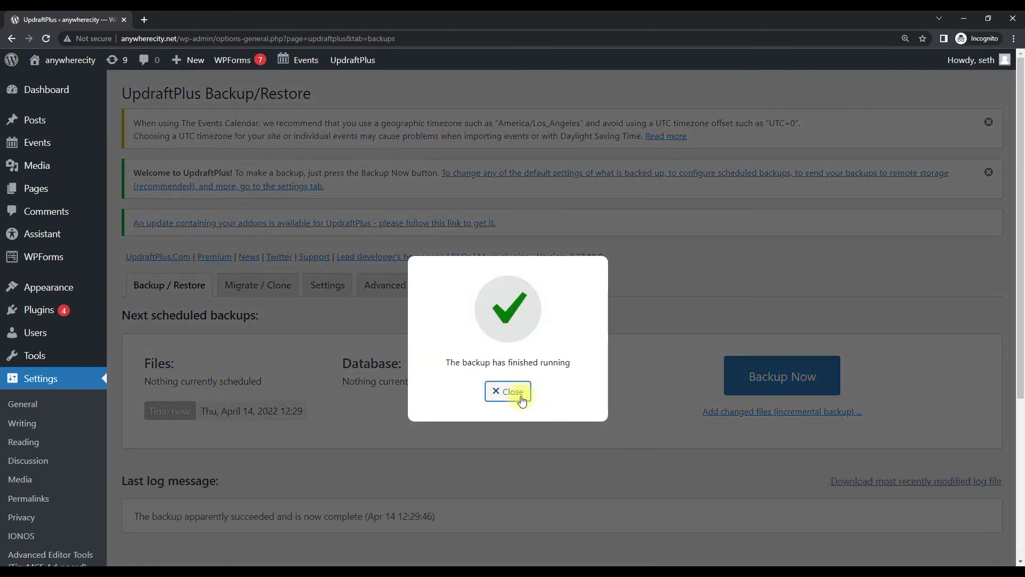
pyautogui.click(511, 393)
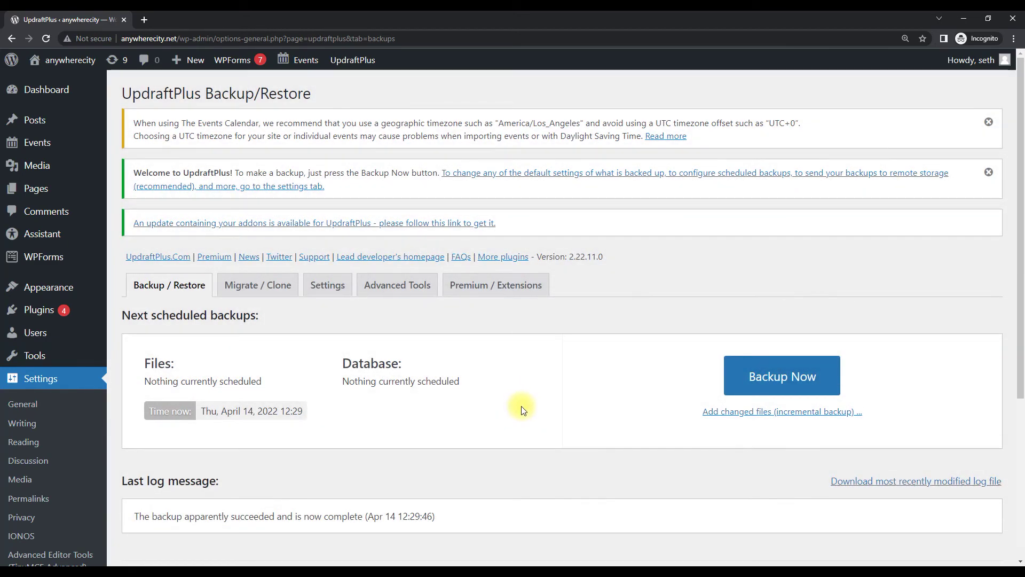
# Download the Apr 14 backup's Database and Plugins archives to the computer
pyautogui.scroll(-1, 521, 407)
pyautogui.scroll(-3, 521, 408)
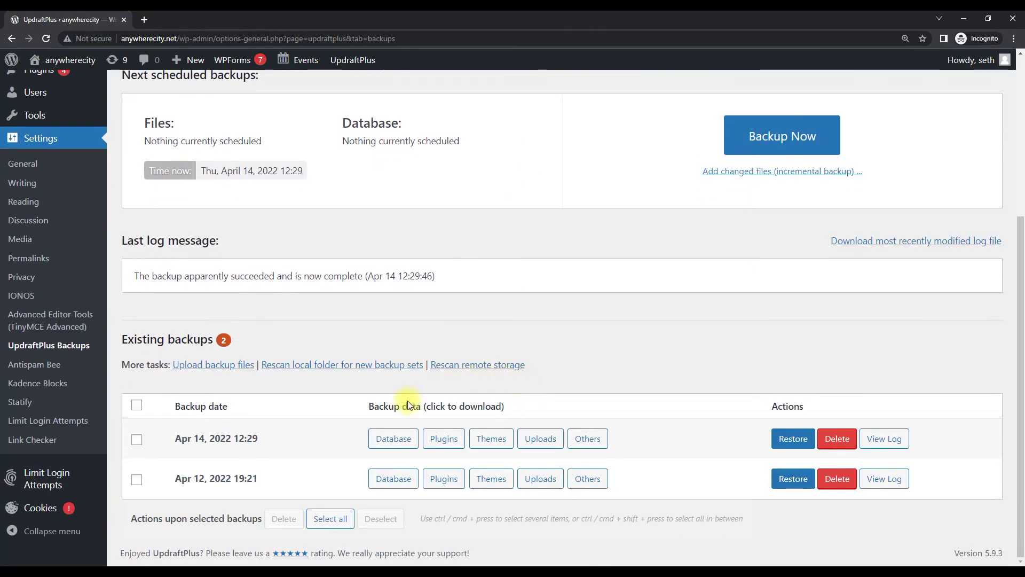
pyautogui.click(396, 438)
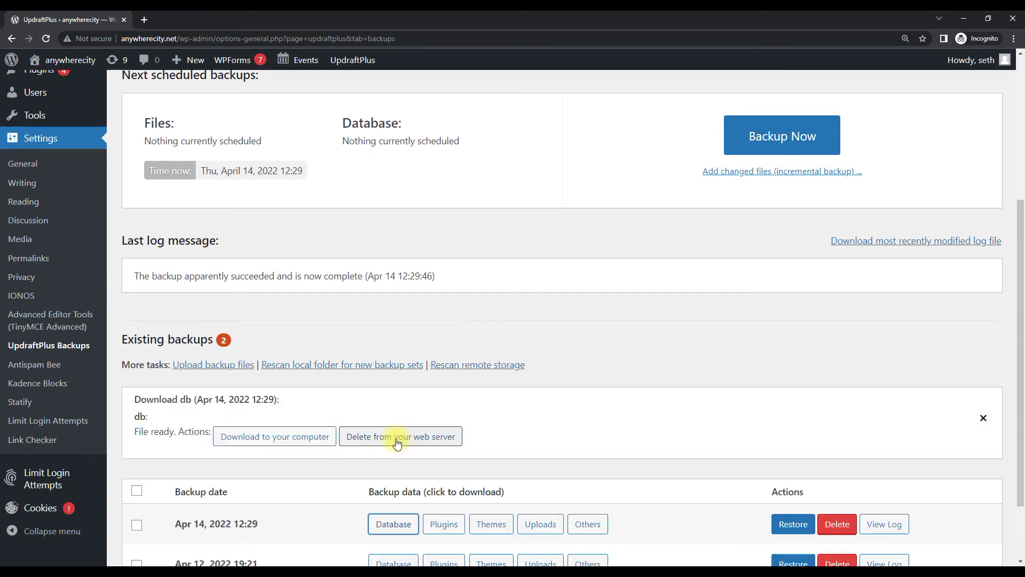
pyautogui.click(300, 437)
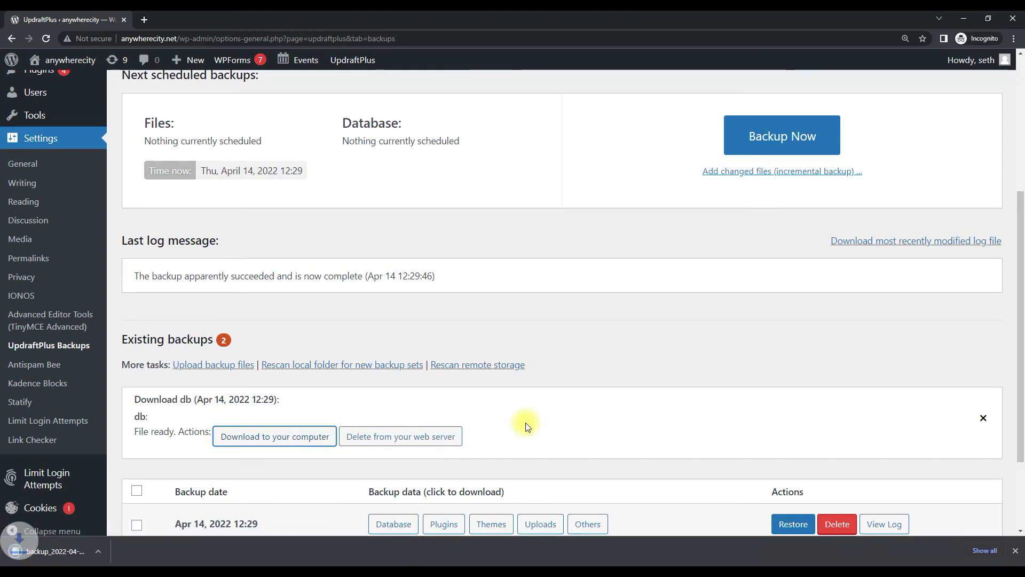
pyautogui.scroll(-2, 526, 423)
pyautogui.click(443, 408)
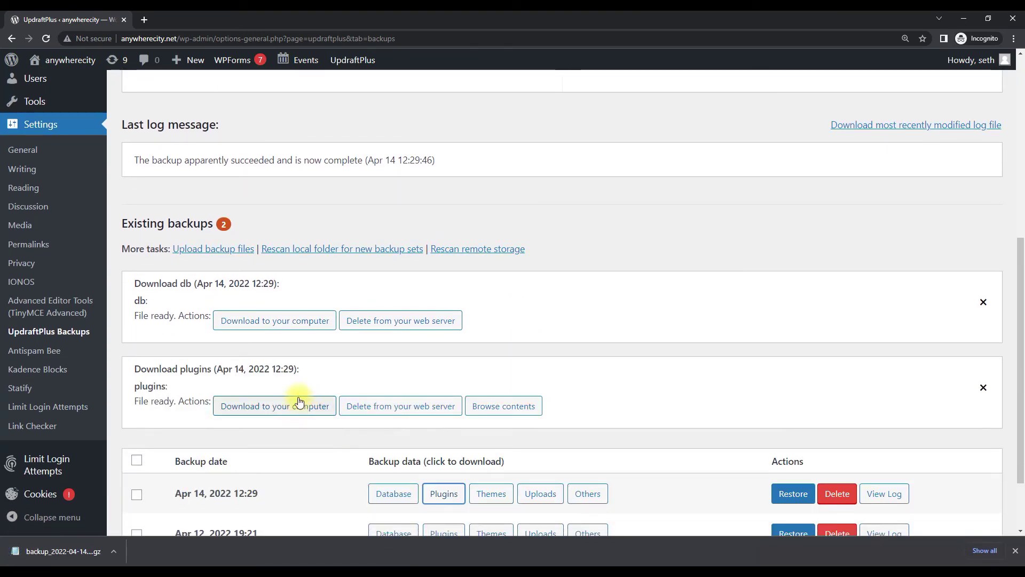
pyautogui.click(299, 404)
# Download the Apr 14 backup's Themes, Uploads and Others archives to the computer
pyautogui.scroll(-1, 492, 444)
pyautogui.scroll(-1, 492, 441)
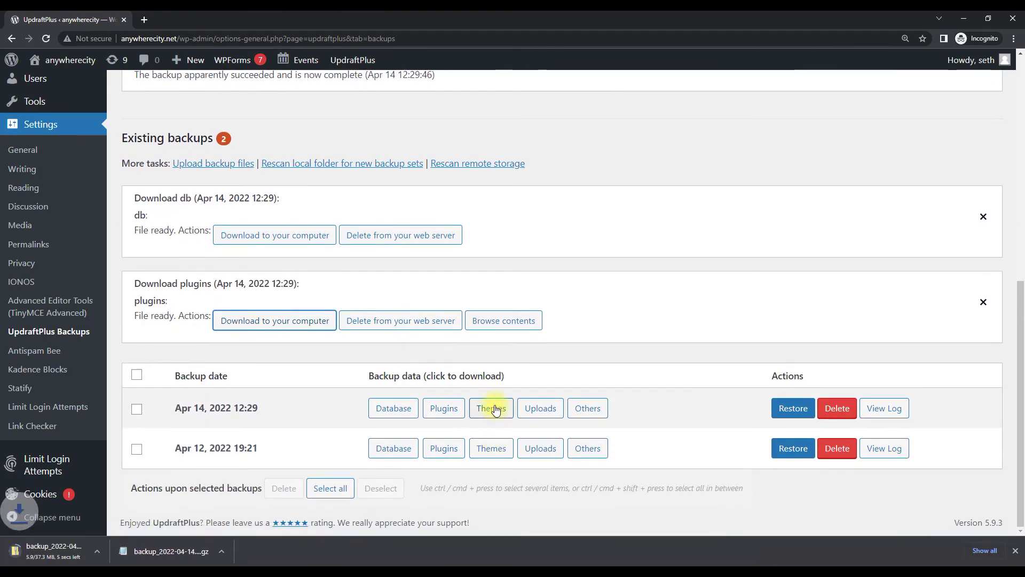
pyautogui.click(493, 409)
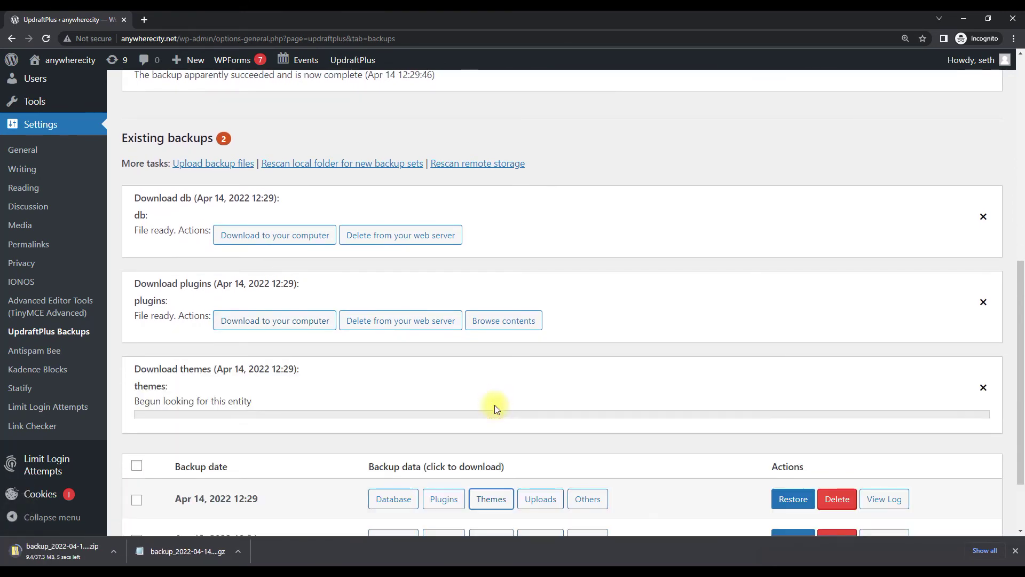
pyautogui.click(272, 404)
pyautogui.scroll(-2, 417, 408)
pyautogui.click(539, 409)
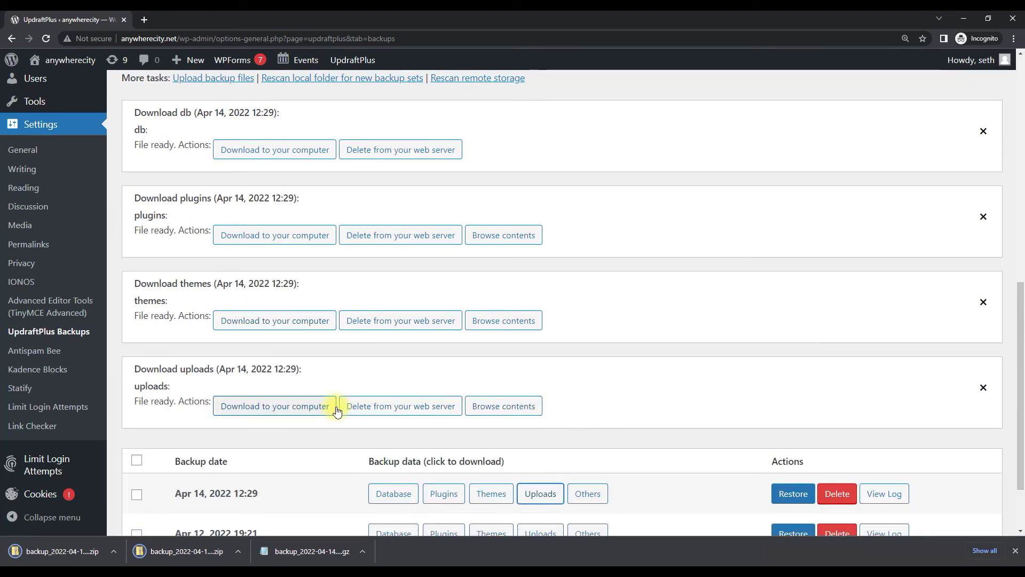
pyautogui.click(312, 408)
pyautogui.scroll(-2, 564, 435)
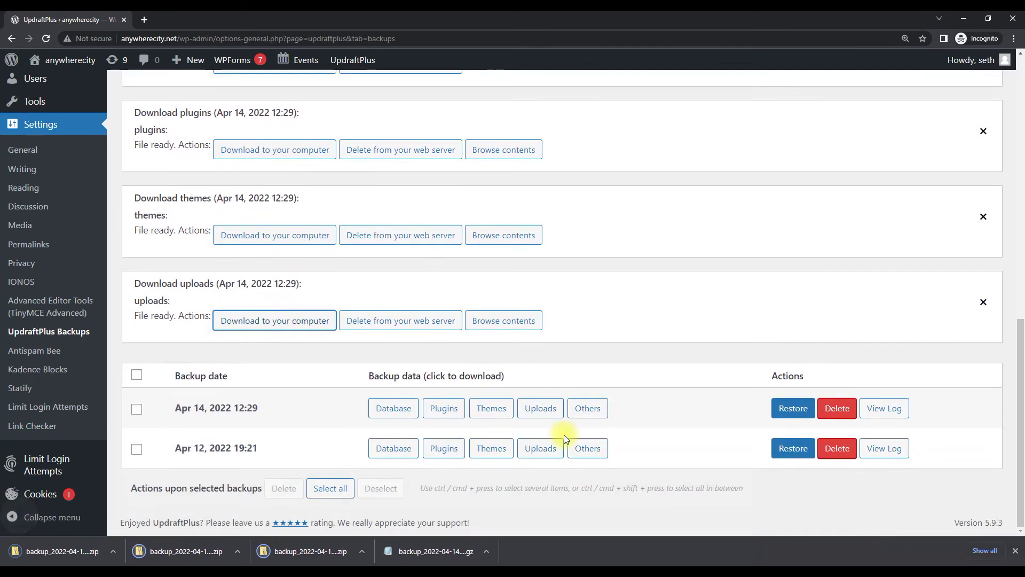
pyautogui.click(587, 411)
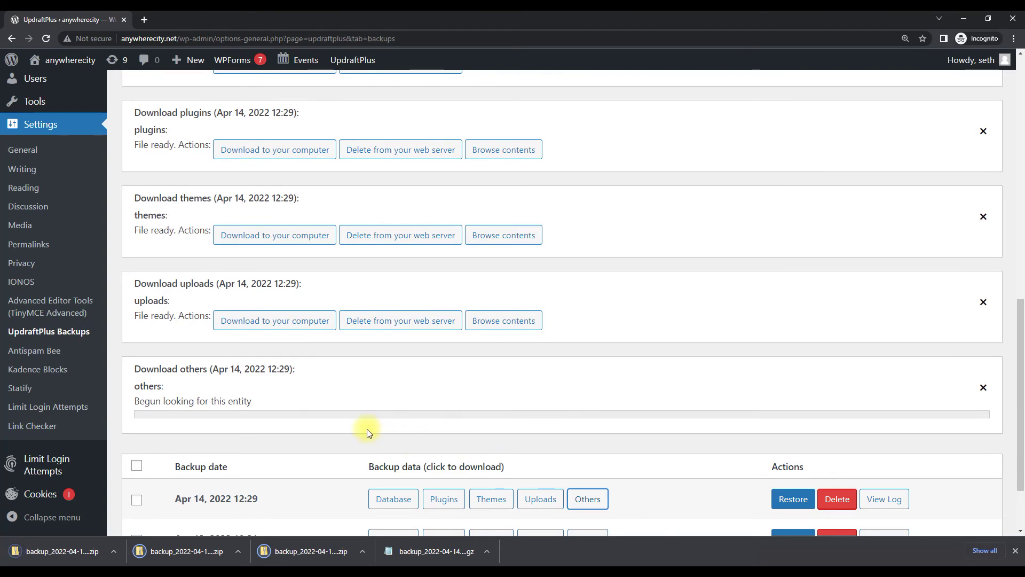
pyautogui.click(281, 406)
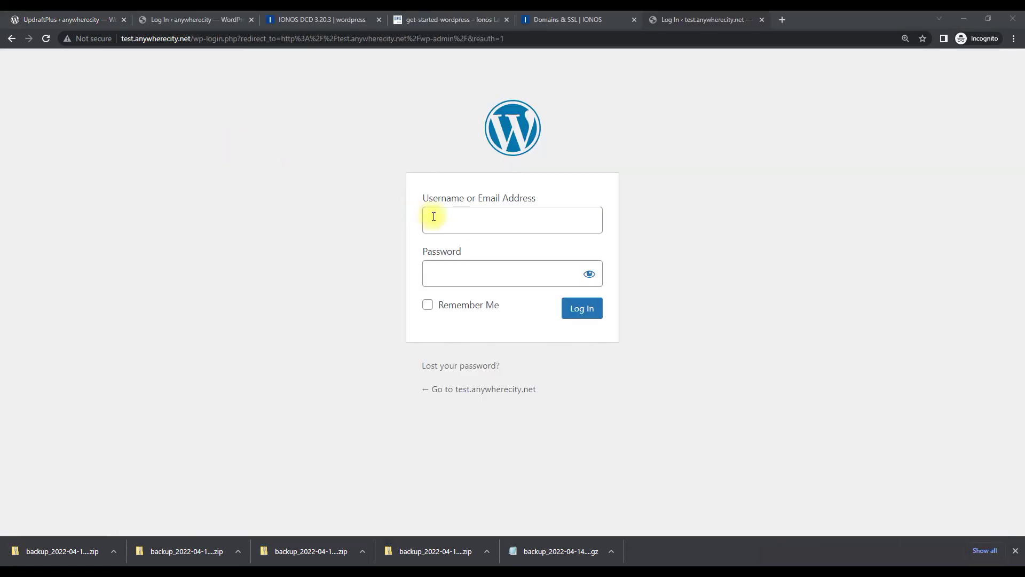
# Log in to the test.anywherecity.net WordPress dashboard with the admin username
pyautogui.click(436, 219)
pyautogui.write('wpadmin')
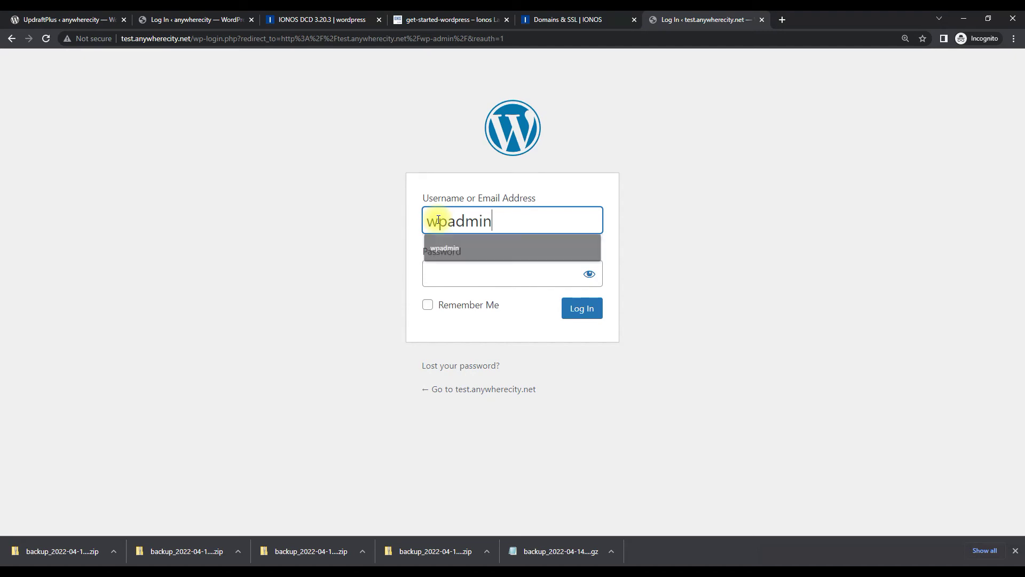
pyautogui.press('Tab')
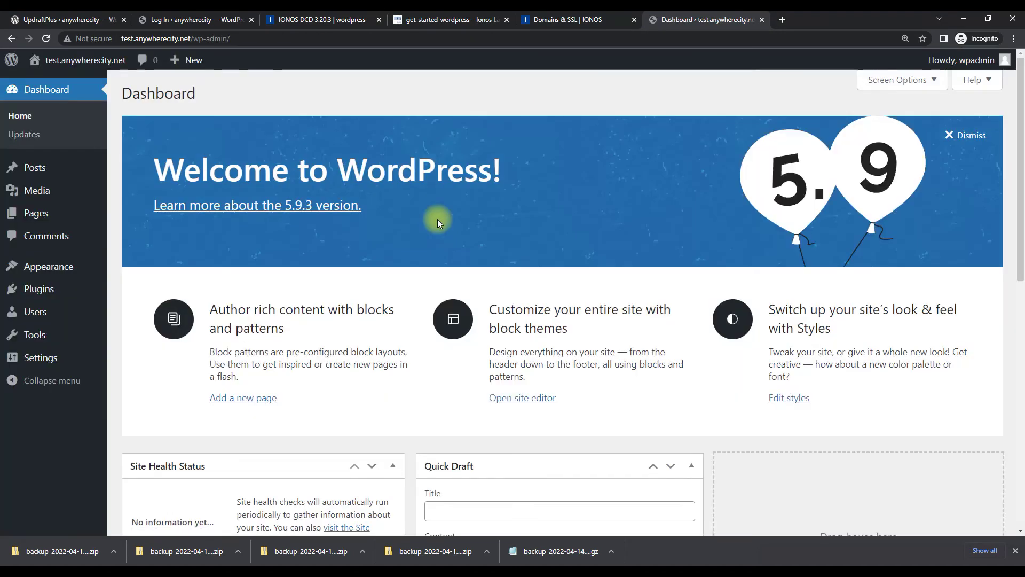
# Upload updraftplus (3).zip as a new plugin, install it and activate UpdraftPlus
pyautogui.click(46, 291)
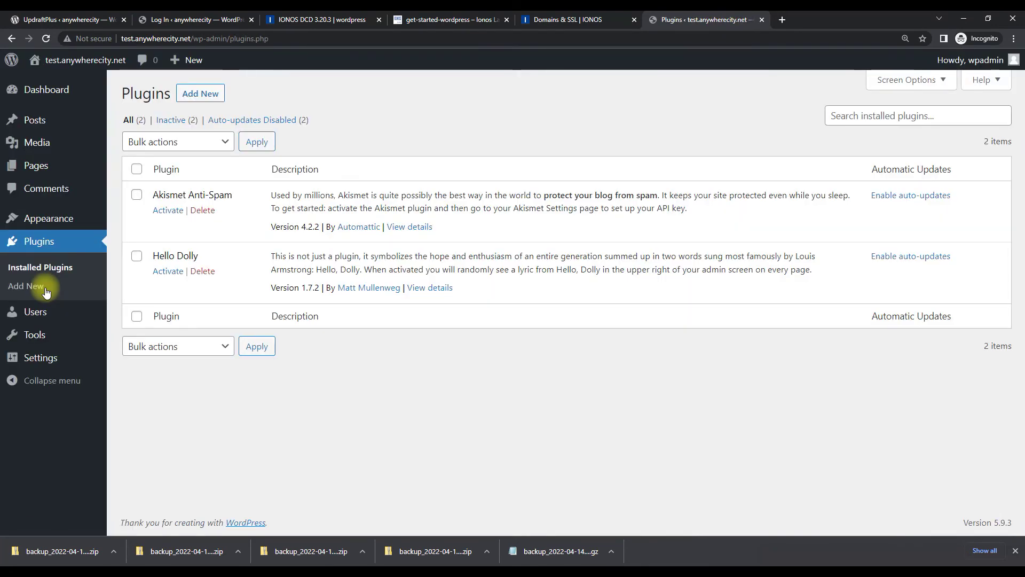
pyautogui.click(202, 94)
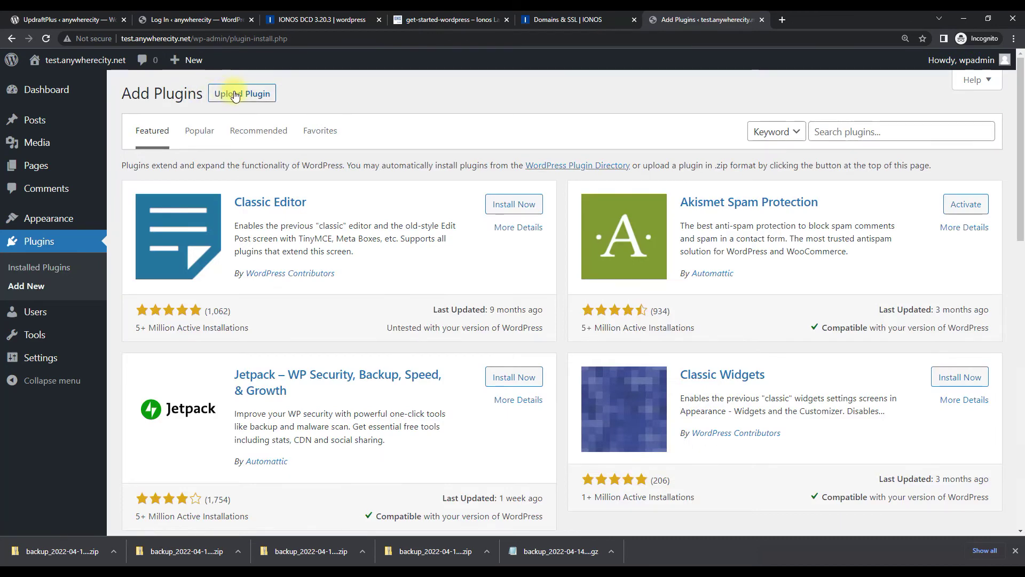
pyautogui.click(236, 94)
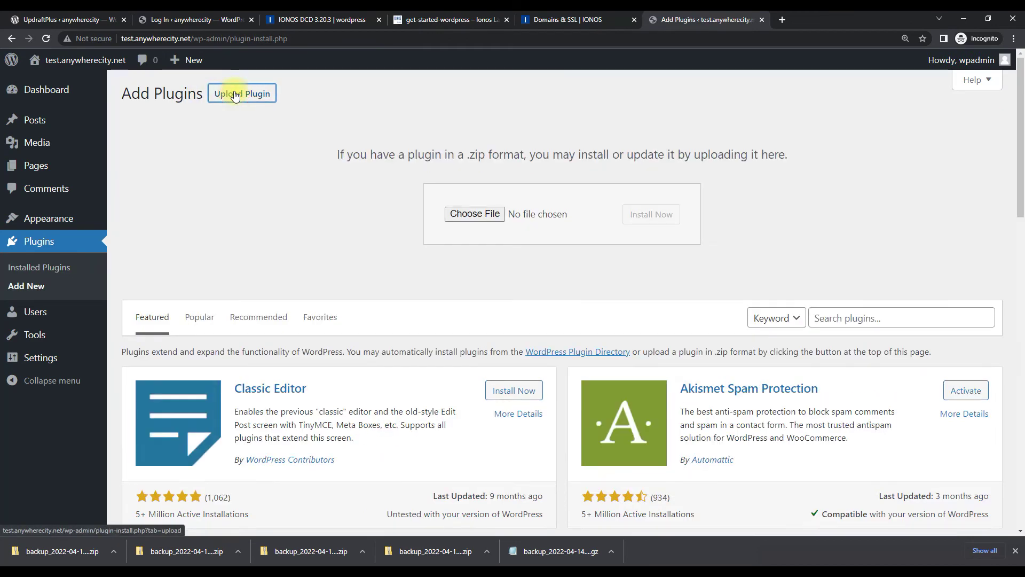
pyautogui.click(472, 213)
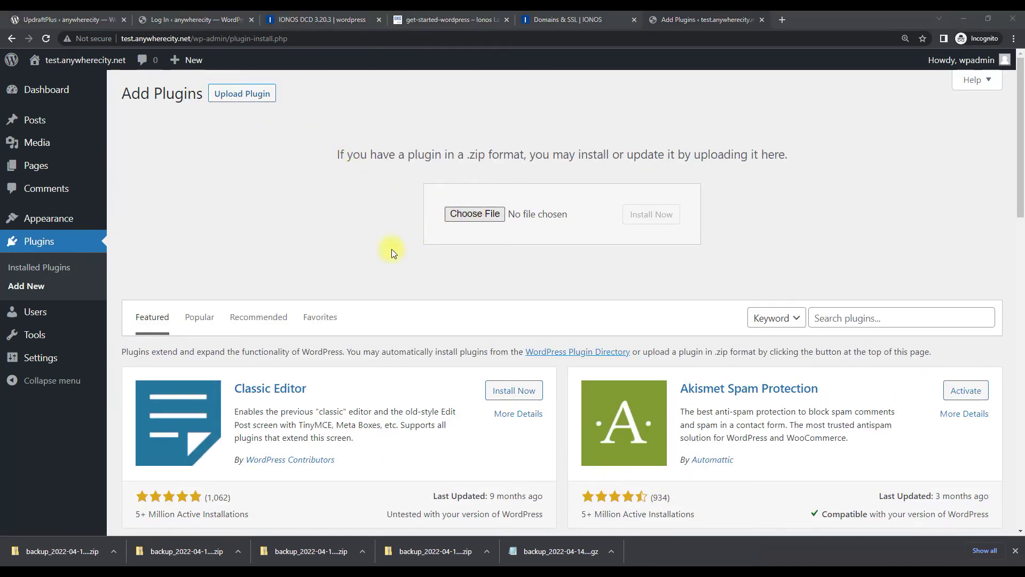
pyautogui.click(201, 212)
pyautogui.doubleClick(200, 213)
pyautogui.click(649, 214)
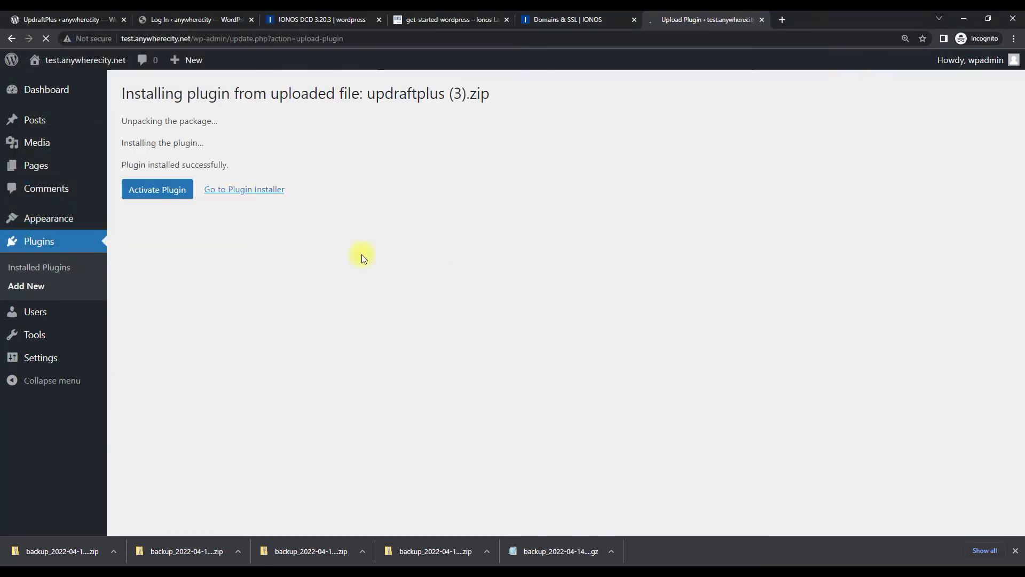
pyautogui.click(158, 191)
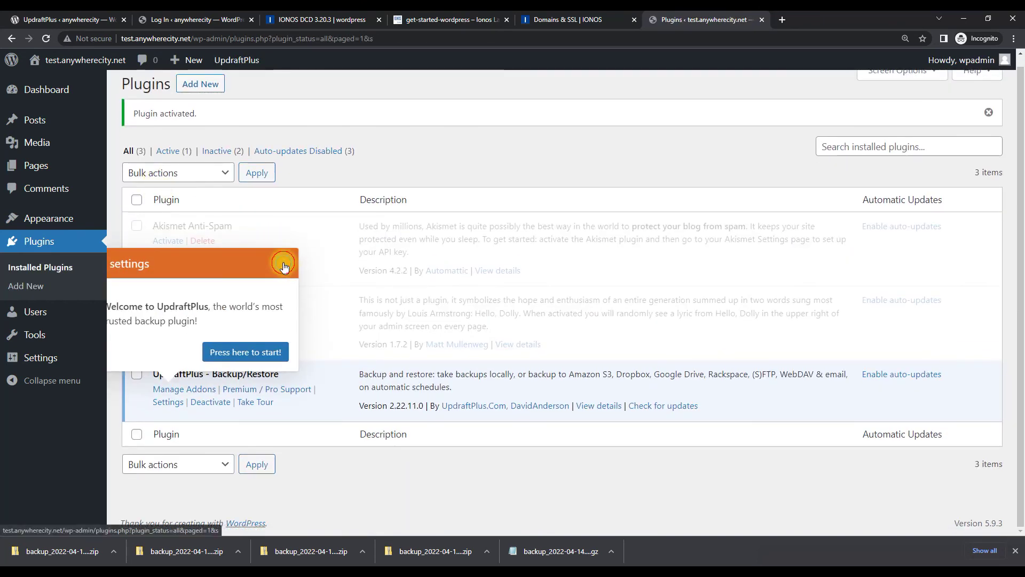
# Dismiss the UpdraftPlus welcome popup and go to the UpdraftPlus Backup / Restore page
pyautogui.click(286, 270)
pyautogui.moveTo(245, 57)
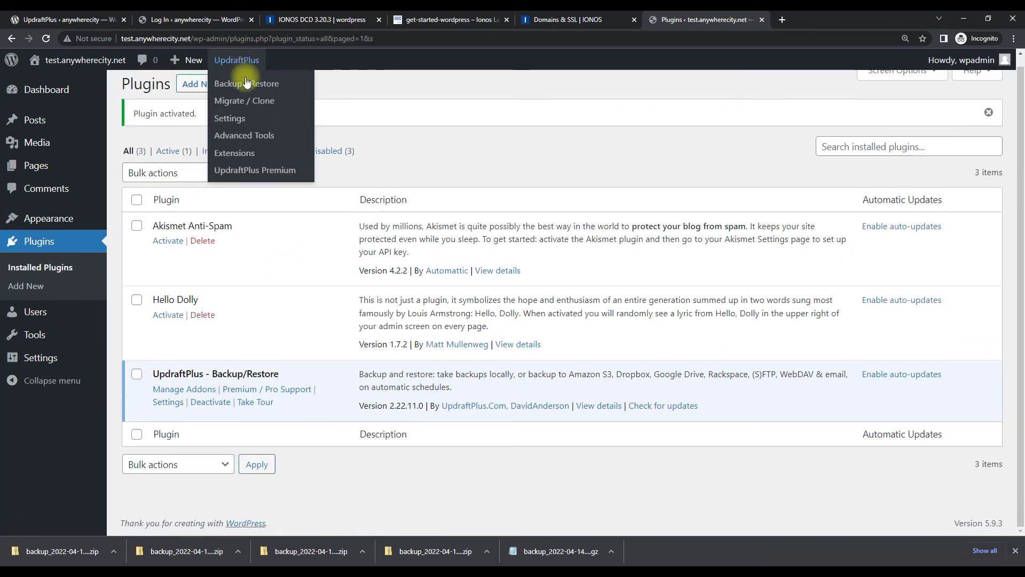
pyautogui.click(245, 82)
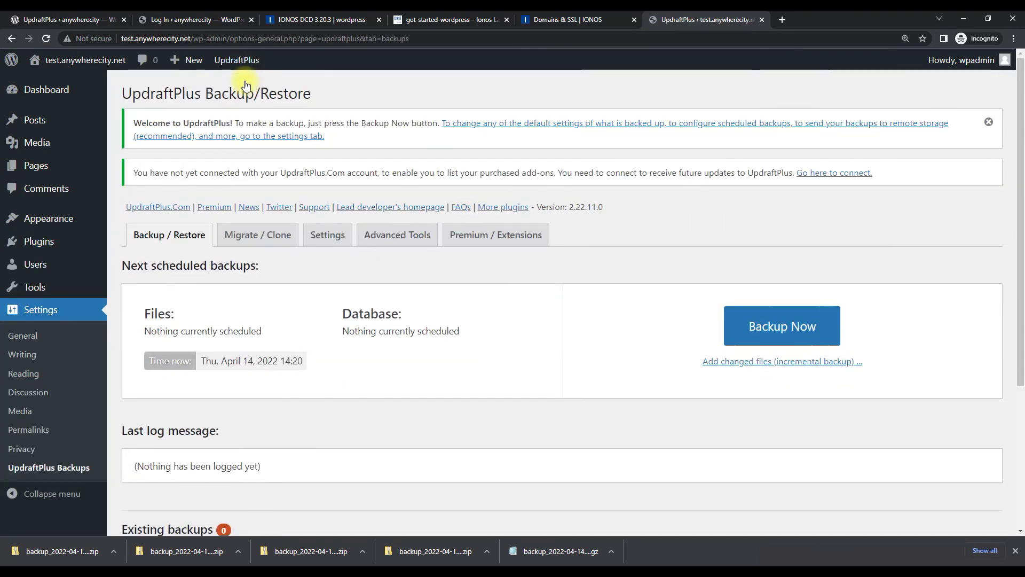
# Connect the site to the UpdraftPlus.Com account using the account e-mail and password, and claim the Premium add-ons
pyautogui.click(492, 244)
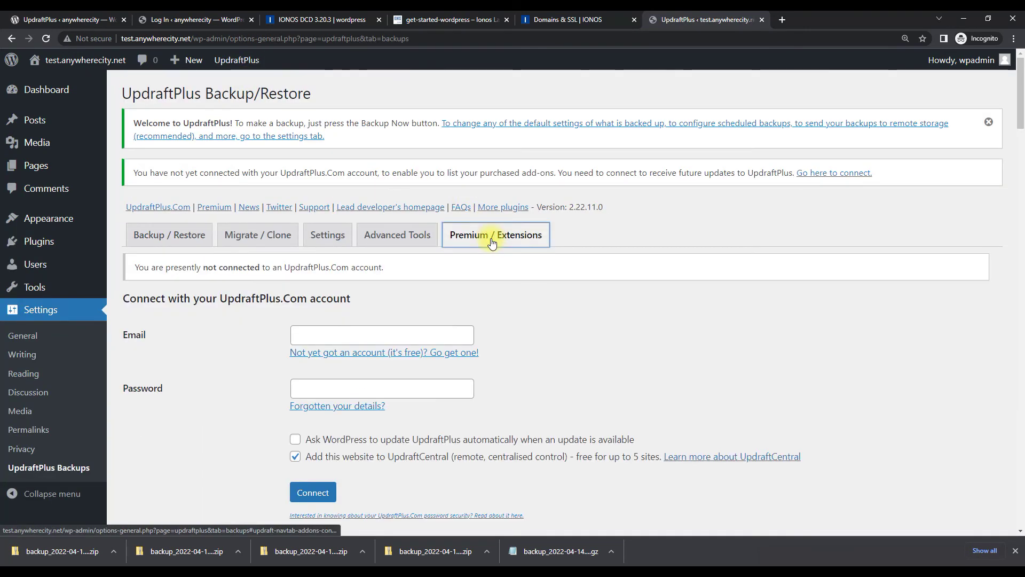
pyautogui.click(385, 334)
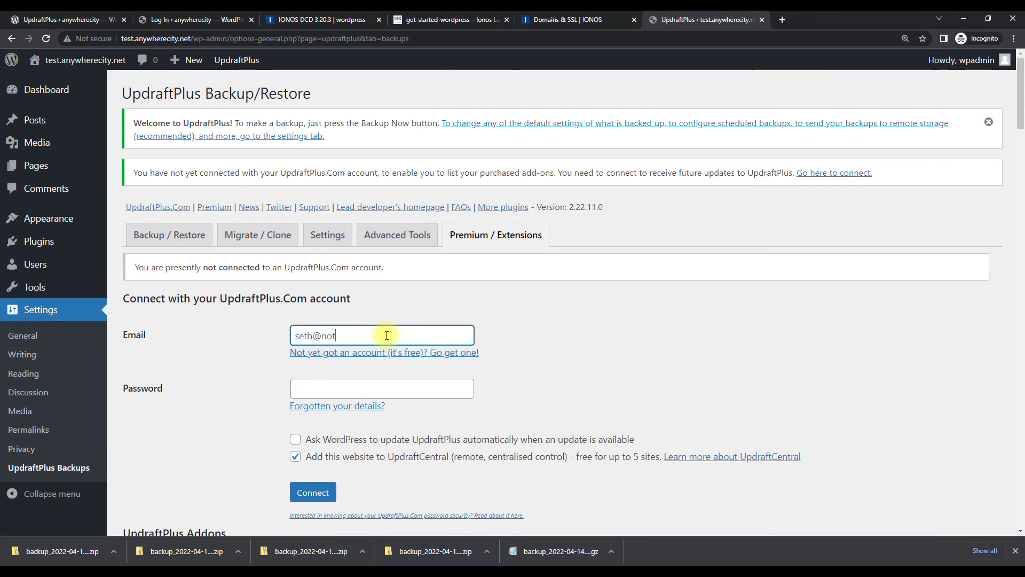
pyautogui.press('Tab')
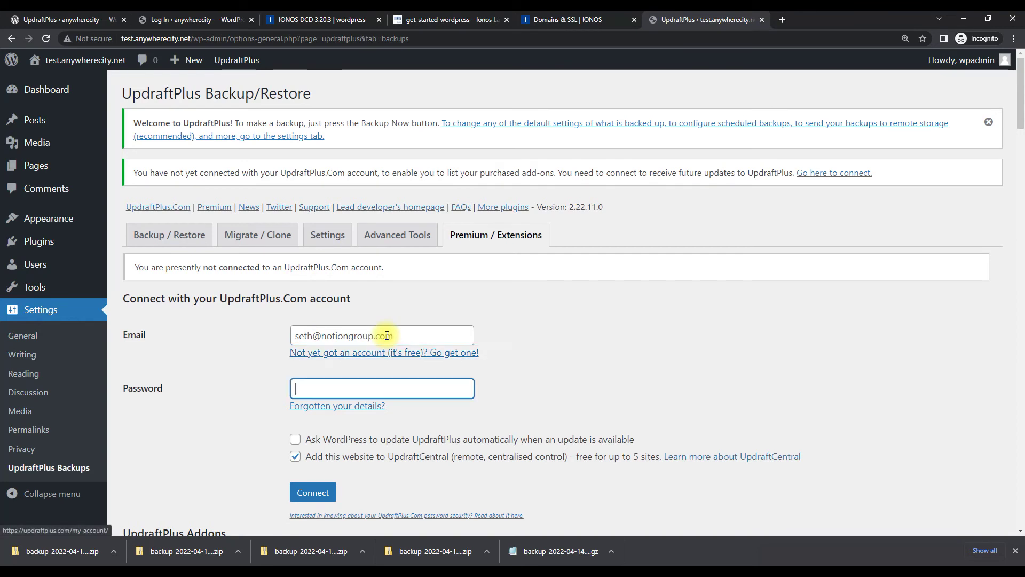
pyautogui.write('•••••••••••')
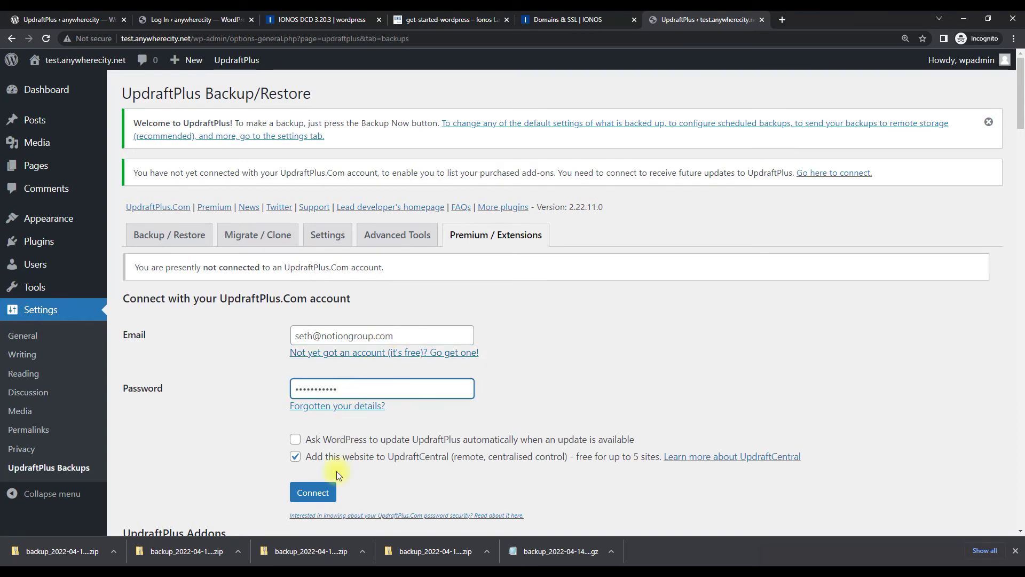
pyautogui.click(327, 488)
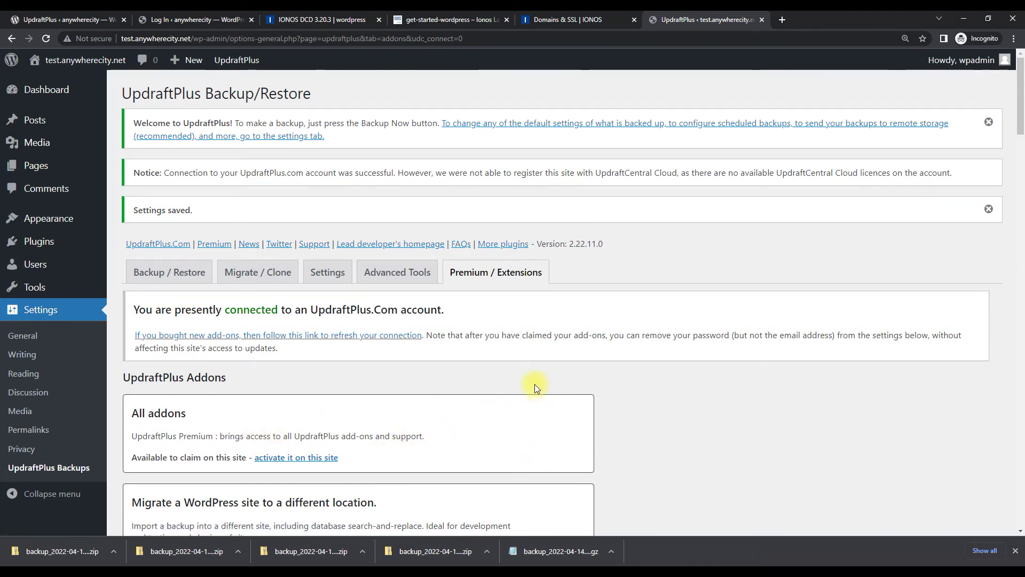
pyautogui.click(312, 458)
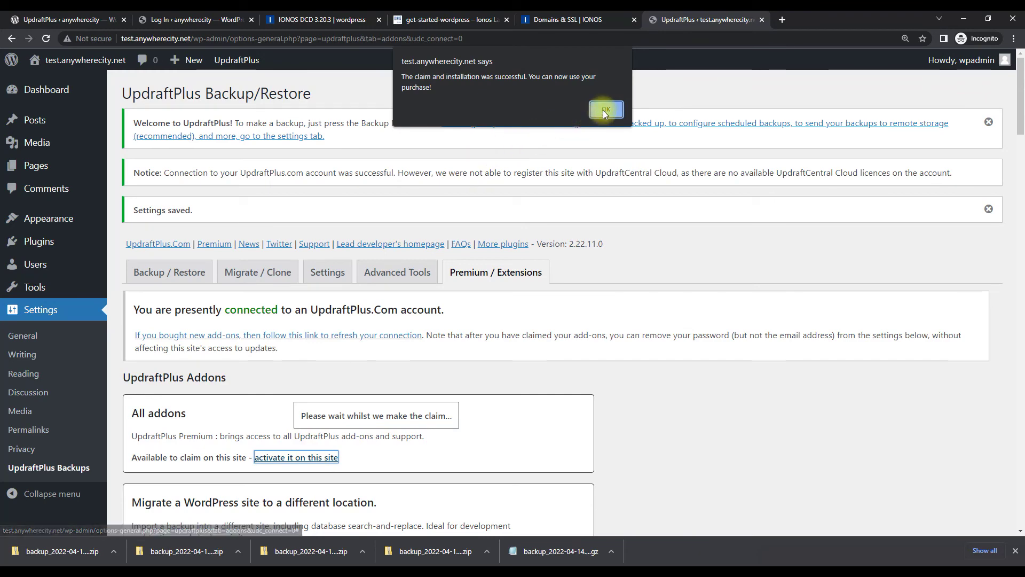
pyautogui.click(604, 110)
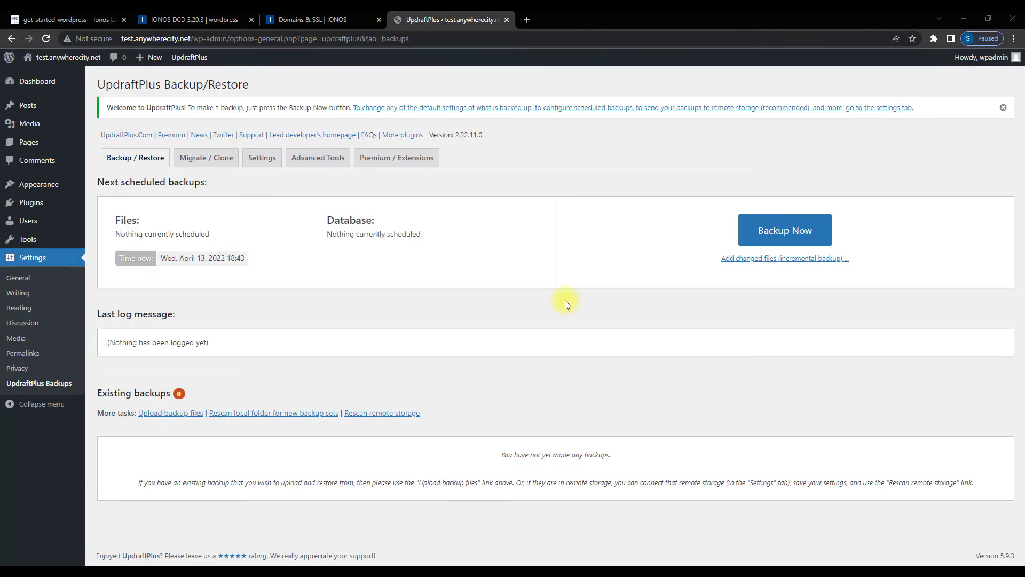
# Upload the five backup_2022-04-12 files from Downloads so the Apr 12, 2022 19:21 set appears
pyautogui.click(181, 416)
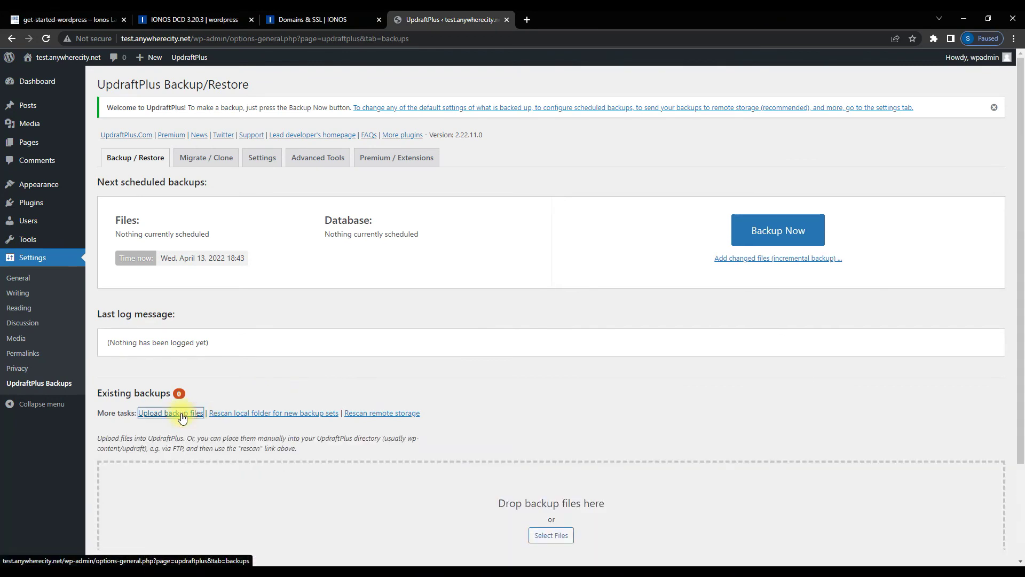
pyautogui.scroll(-3, 534, 395)
pyautogui.click(558, 393)
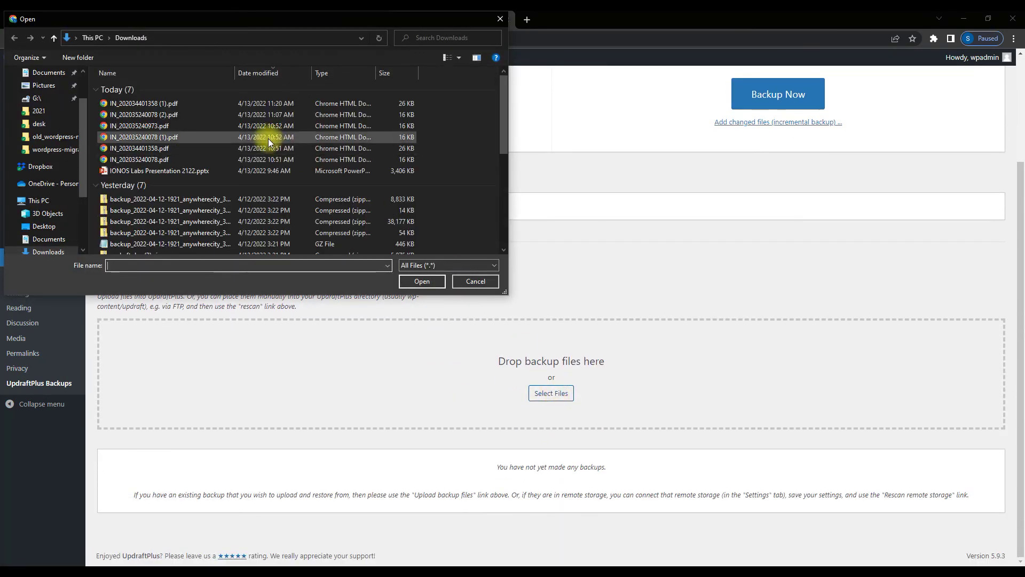
pyautogui.scroll(-2, 208, 128)
pyautogui.click(207, 130)
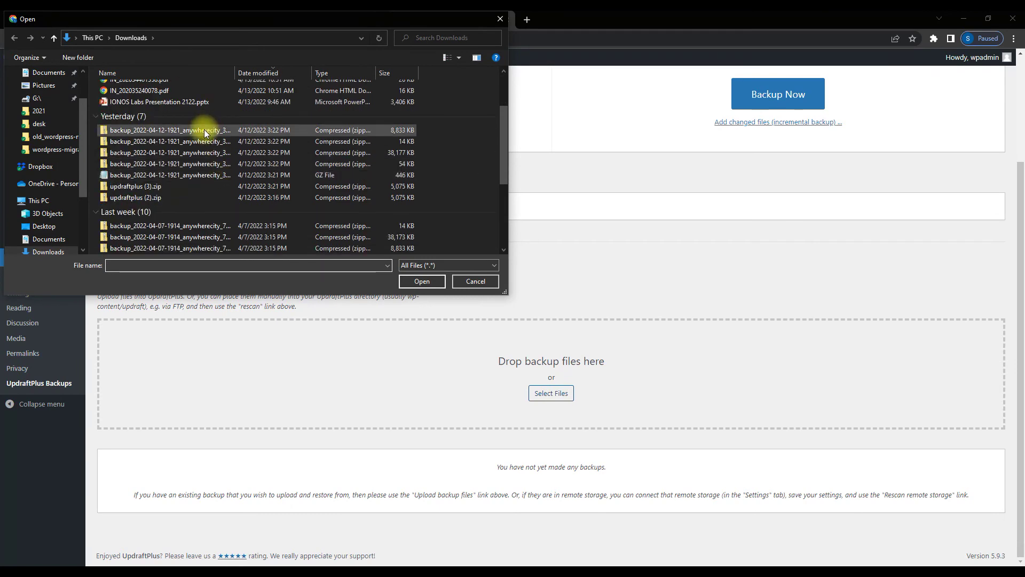
pyautogui.keyDown('shift'); pyautogui.click(150, 174); pyautogui.keyUp('shift')
pyautogui.click(422, 281)
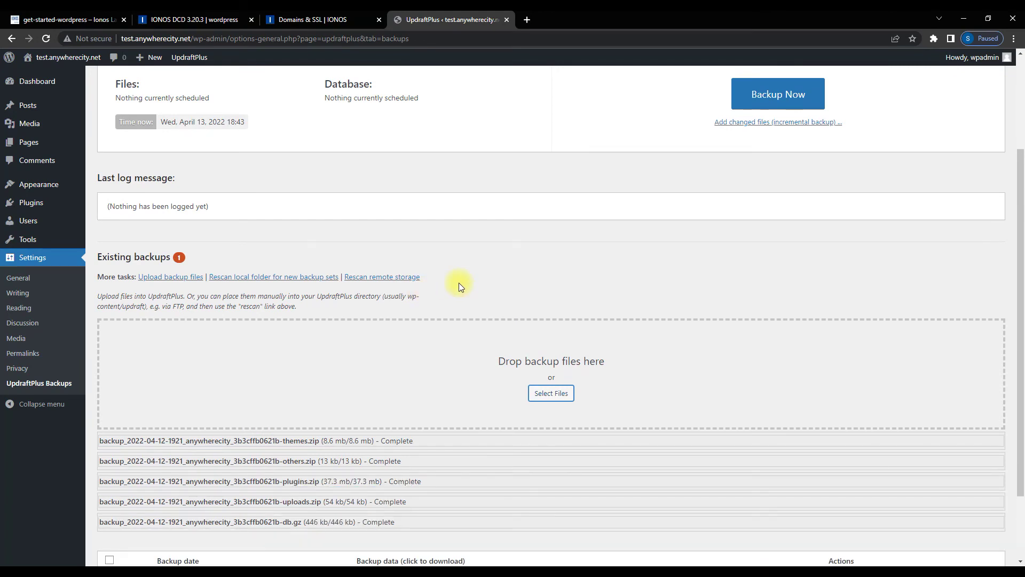
pyautogui.scroll(-2, 459, 283)
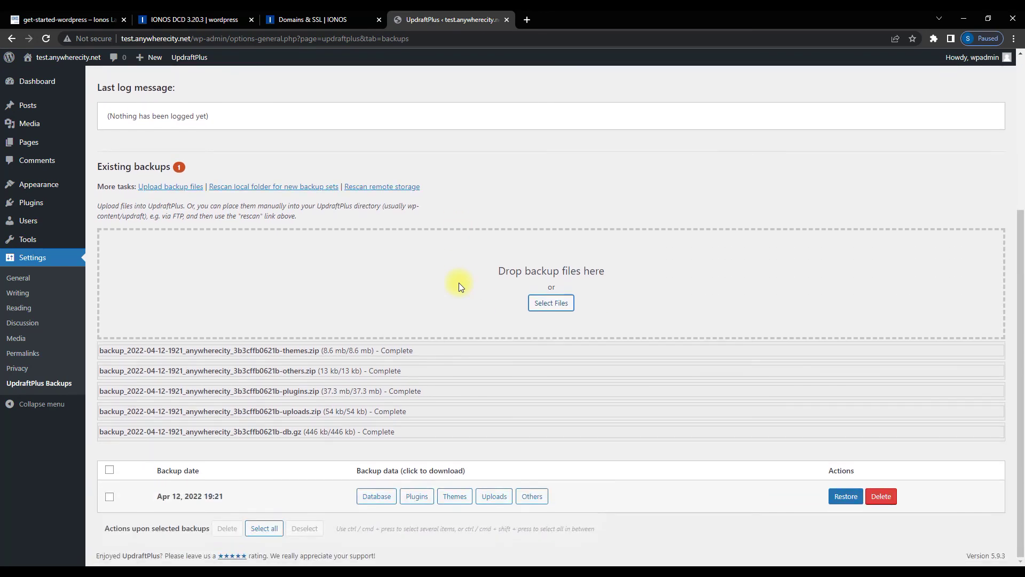
pyautogui.scroll(5, 459, 283)
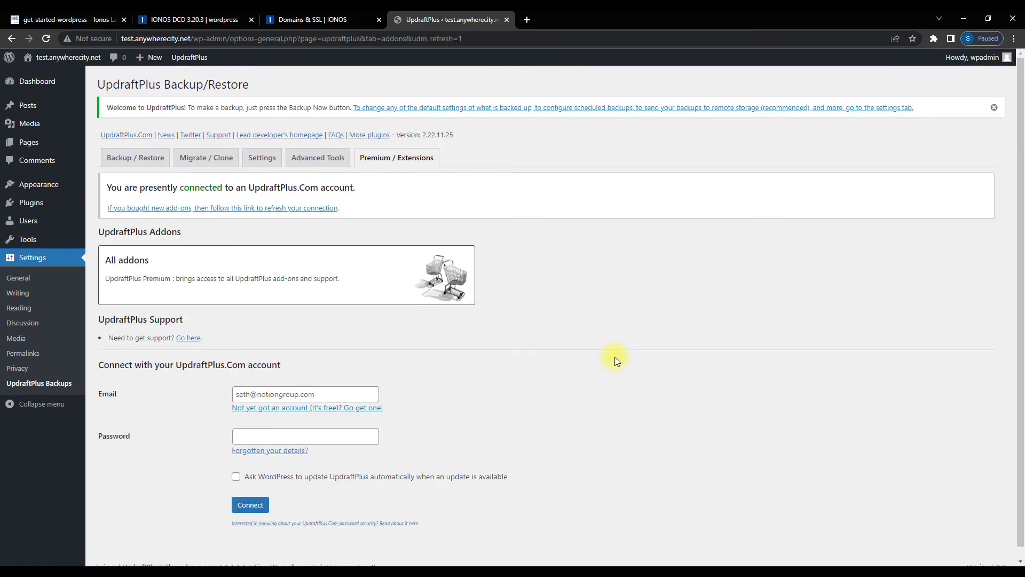
# Restore the Apr 12, 2022 19:21 backup with plugins, themes, uploads, others and database included
pyautogui.click(214, 159)
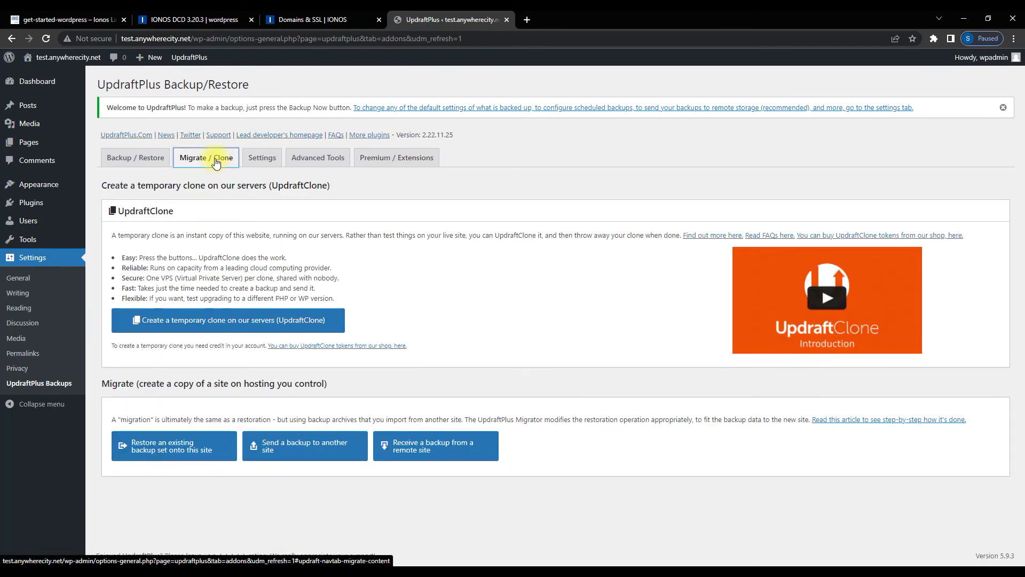
pyautogui.click(198, 448)
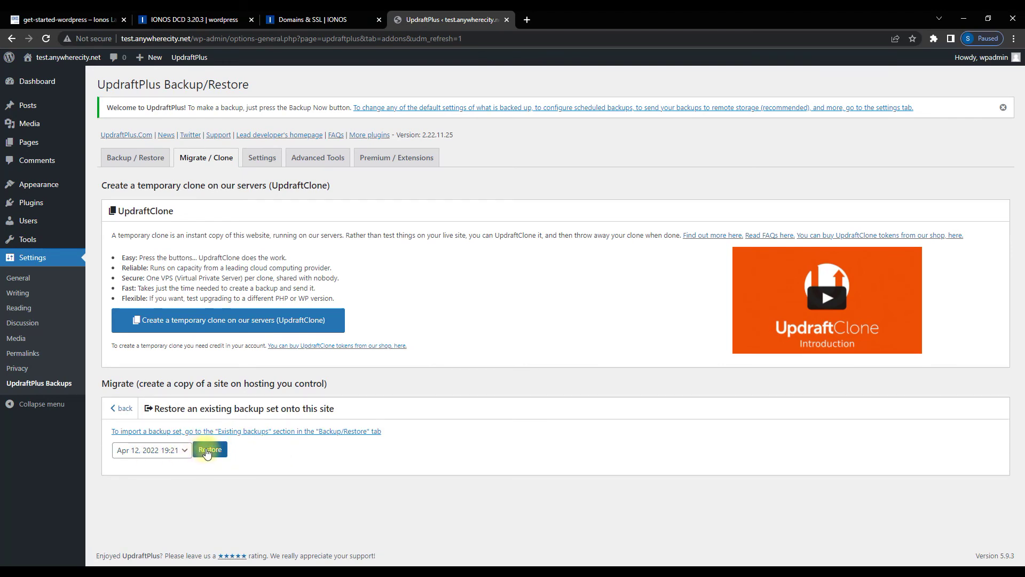
pyautogui.click(208, 450)
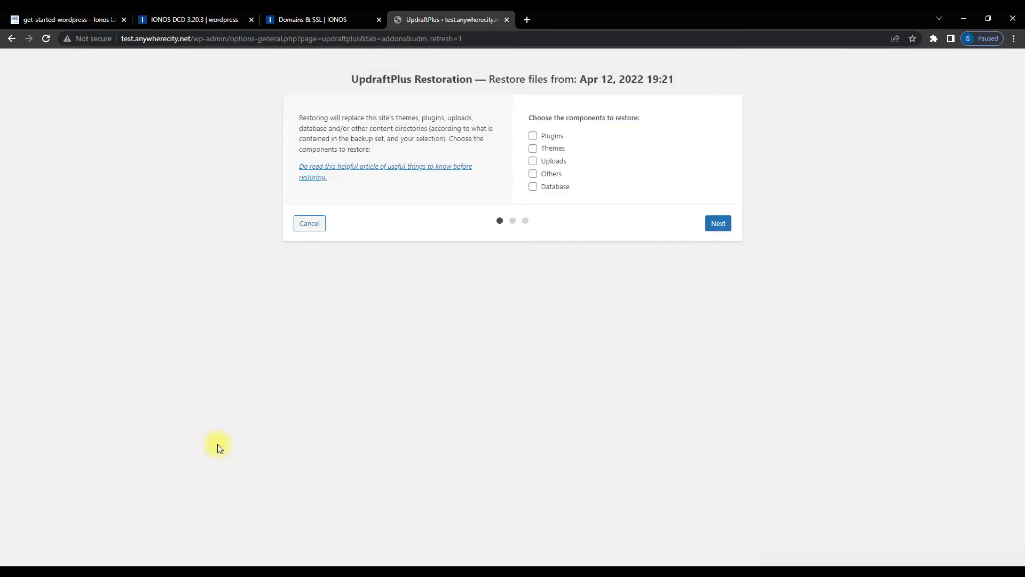
pyautogui.click(533, 137)
pyautogui.click(533, 149)
pyautogui.click(533, 161)
pyautogui.click(534, 174)
pyautogui.click(533, 187)
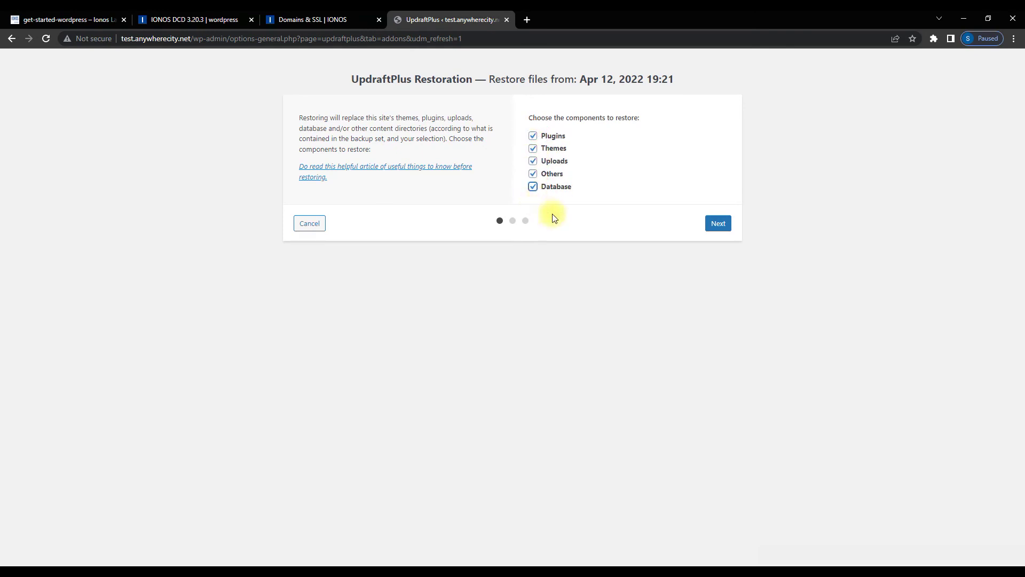
pyautogui.click(718, 224)
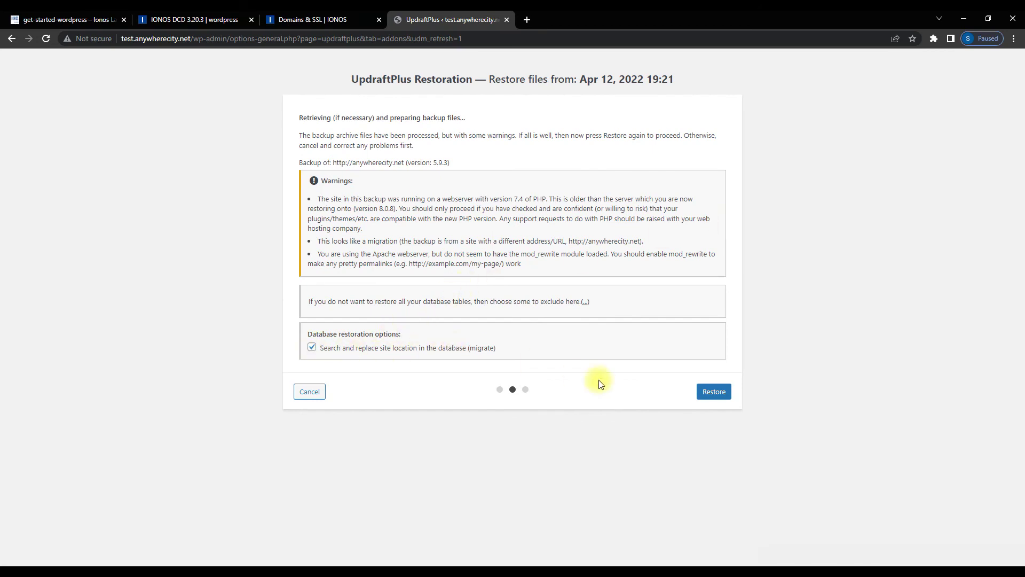
pyautogui.click(713, 392)
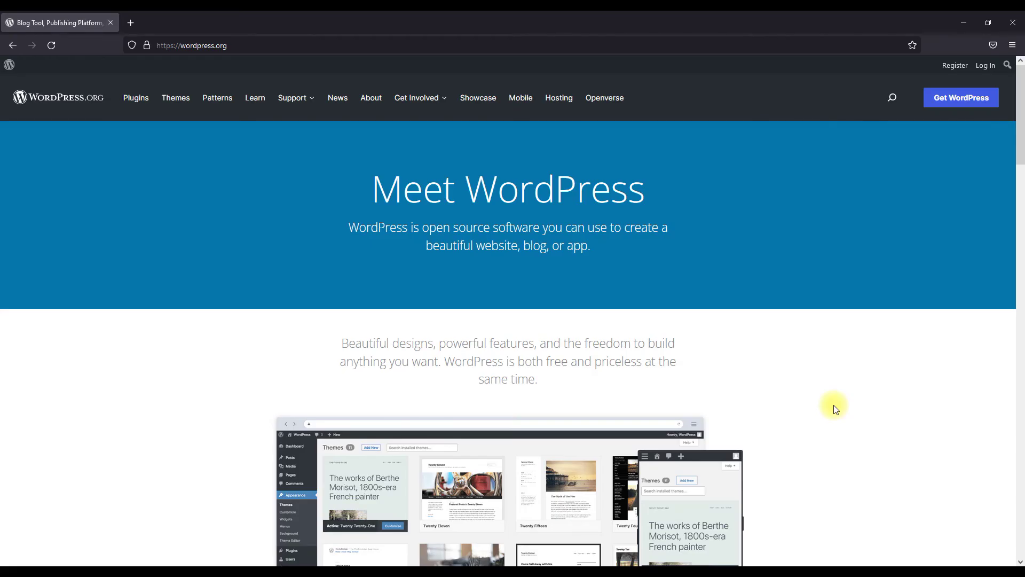
# Load test.anywherecity.net in Firefox and check the restored anywherecity site appears
pyautogui.click(252, 45)
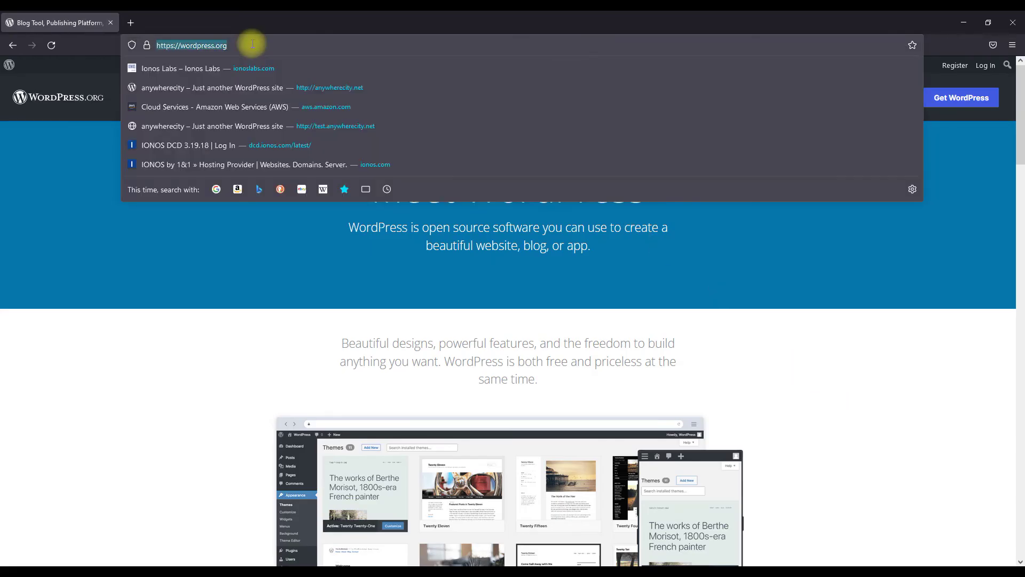
pyautogui.write('test')
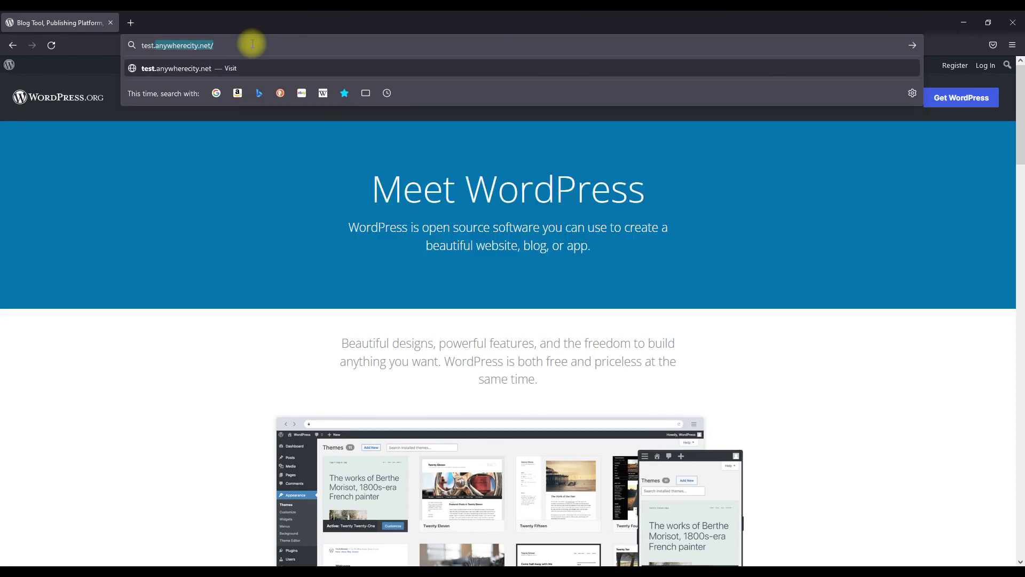
pyautogui.write('.anywherec')
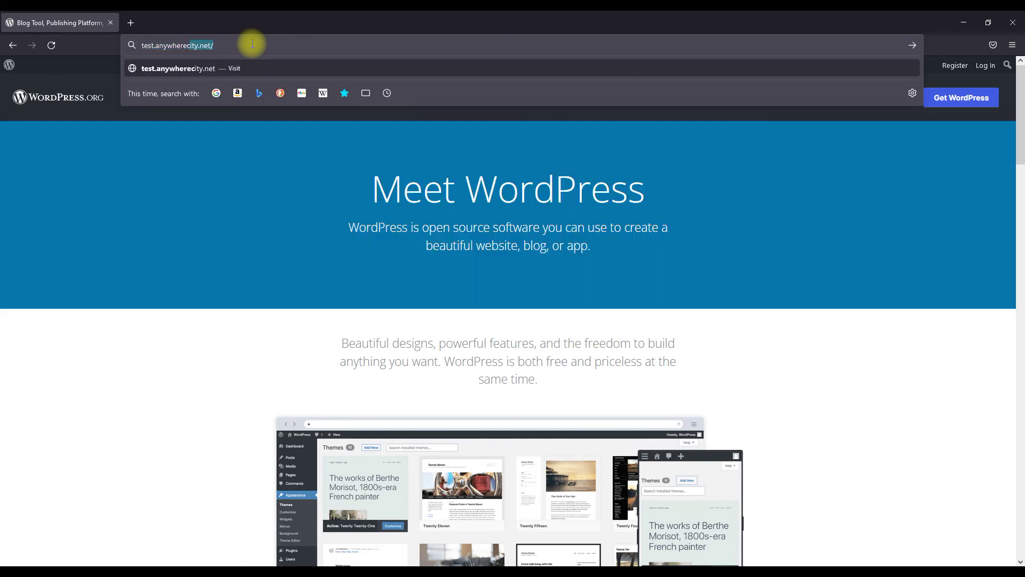
pyautogui.write('ity.net')
pyautogui.press('Return')
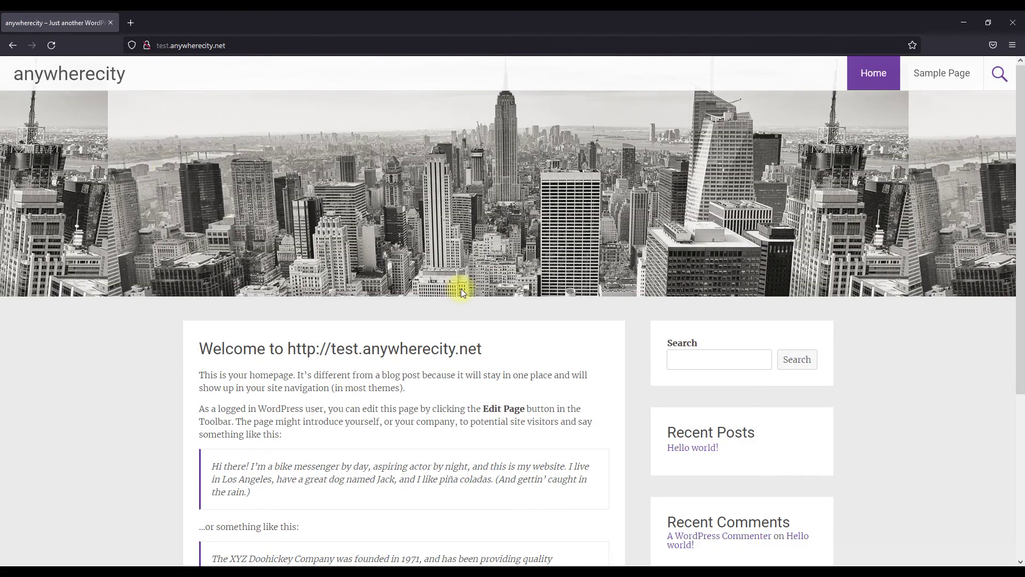
pyautogui.scroll(-5, 460, 289)
pyautogui.scroll(5, 462, 293)
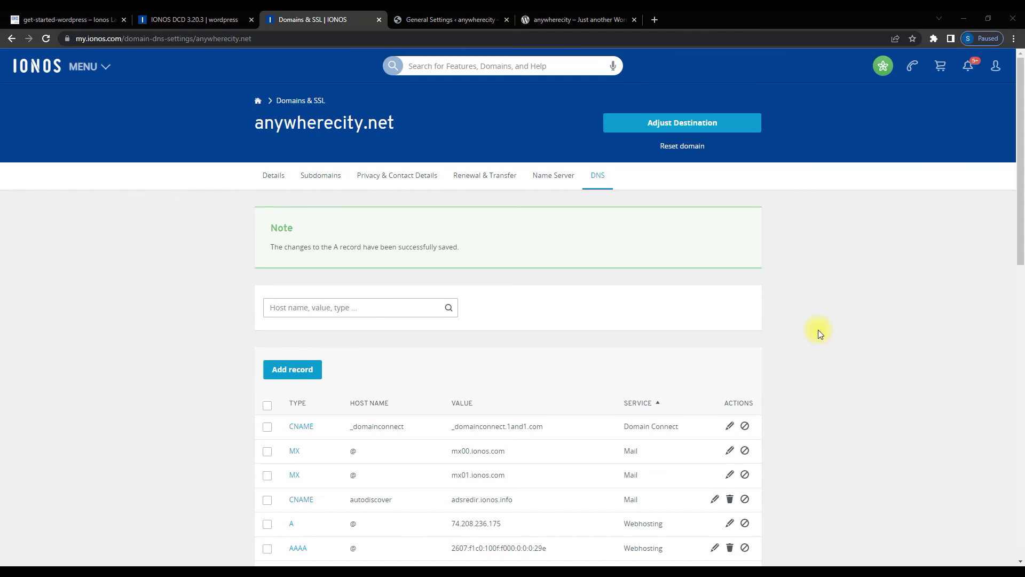
# Edit the anywherecity.net @ A record, replacing its old IP with the pasted new server IP
pyautogui.scroll(-4, 818, 329)
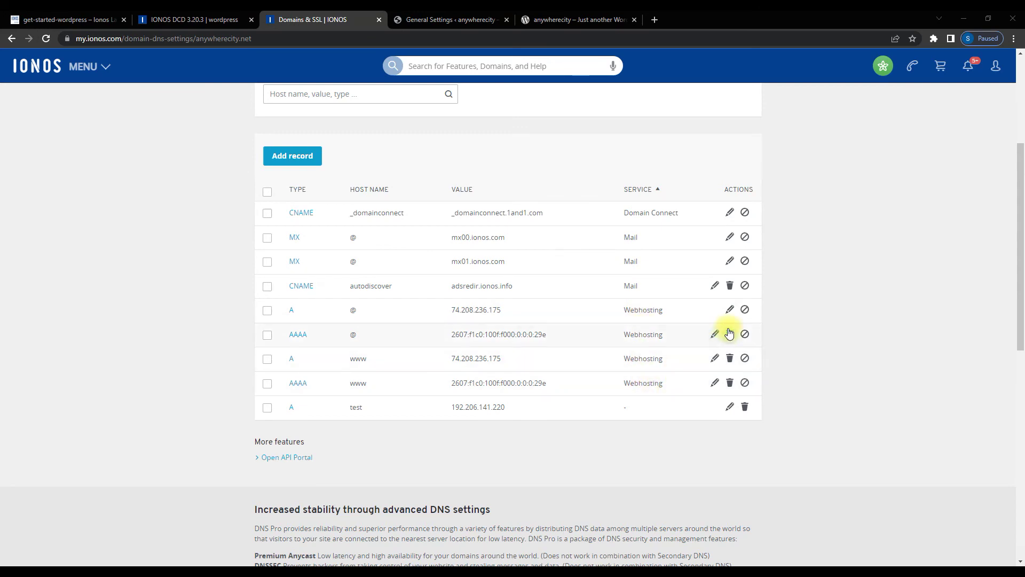
pyautogui.click(730, 311)
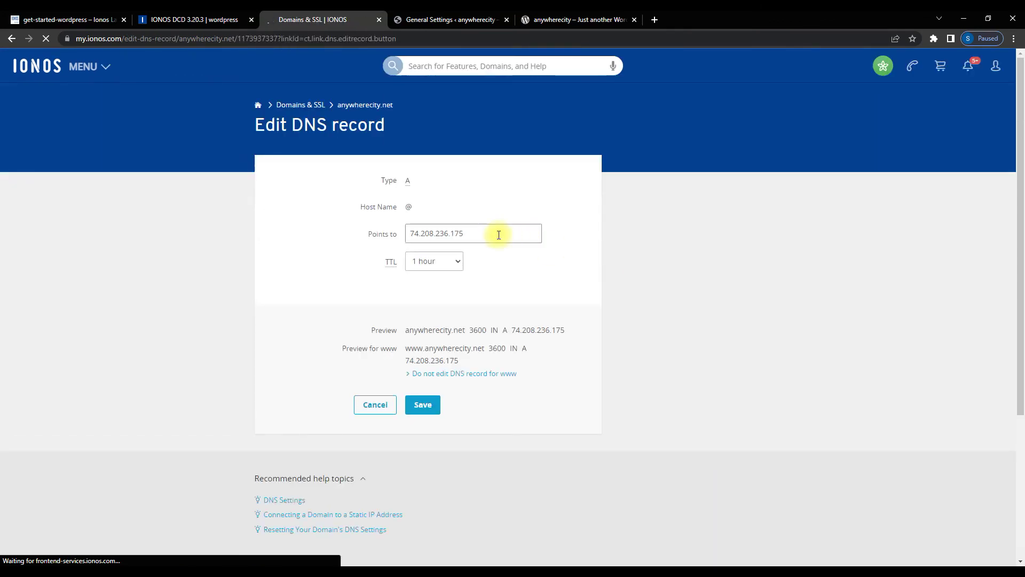
pyautogui.moveTo(490, 234); pyautogui.dragTo(396, 232)
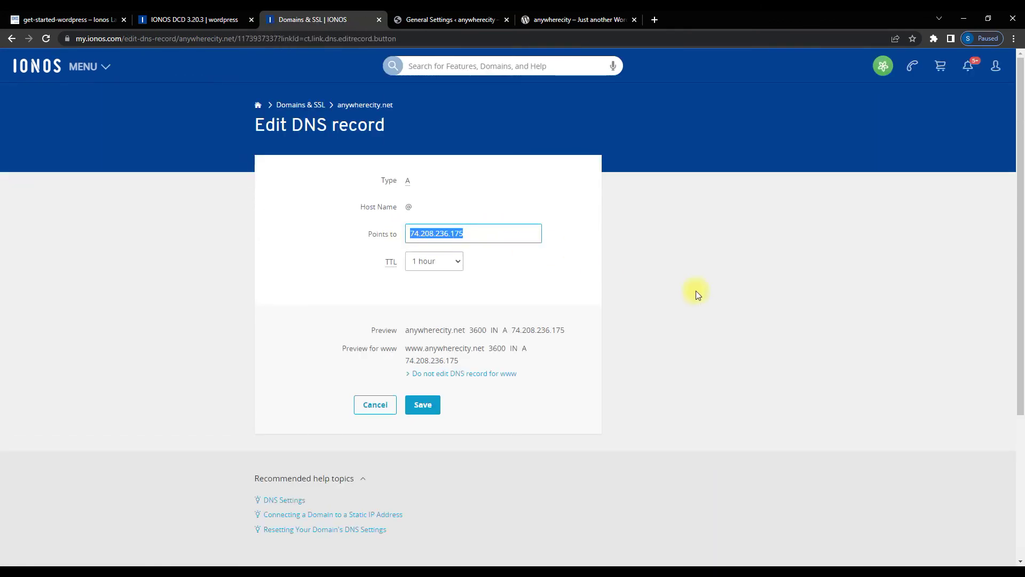
pyautogui.hotkey('ctrl', 'v')
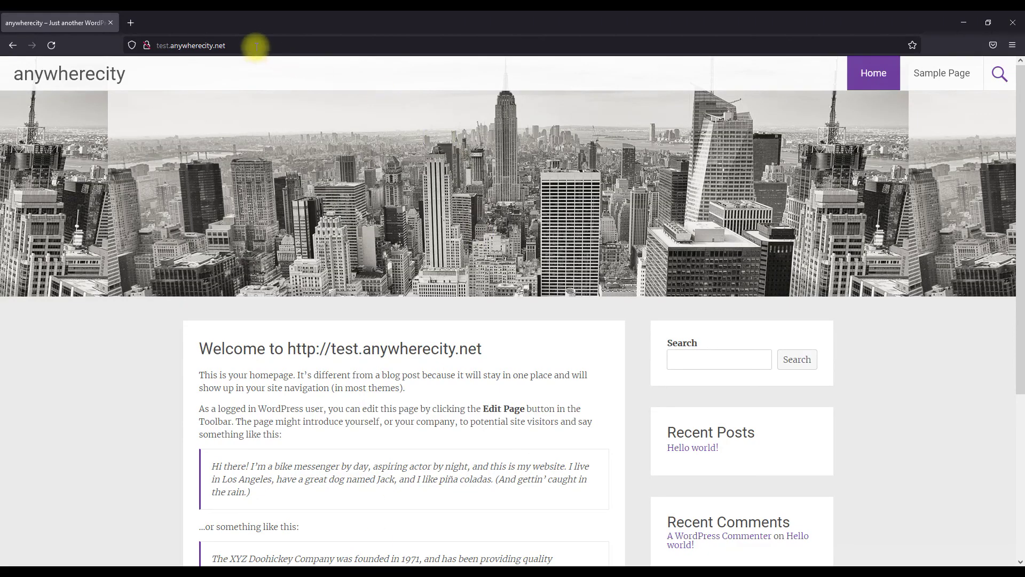
# Open test.anywherecity.net/wp-admin and decline saving the login
pyautogui.click(258, 42)
pyautogui.click(261, 43)
pyautogui.write('/wp-admin')
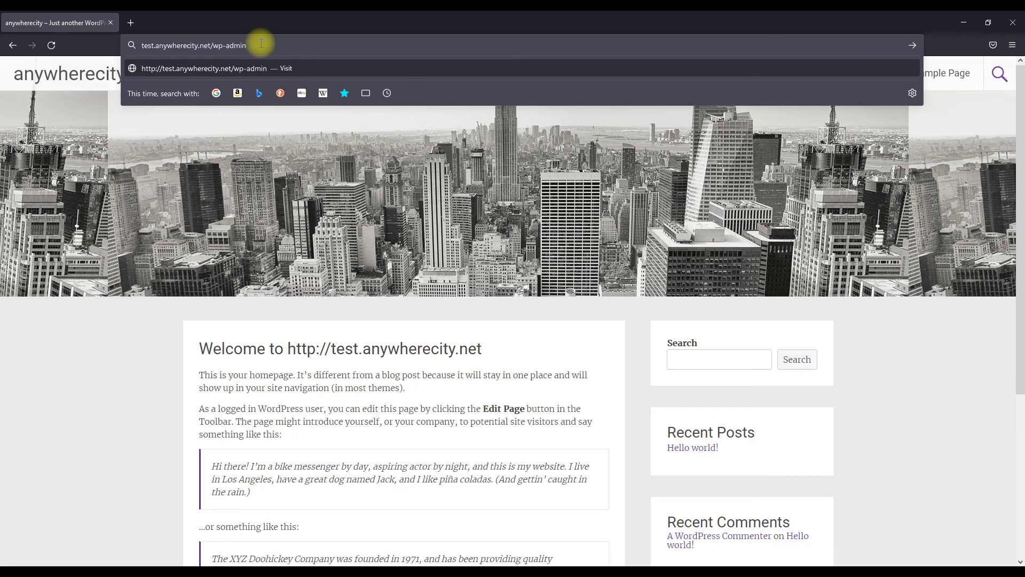
pyautogui.press('Return')
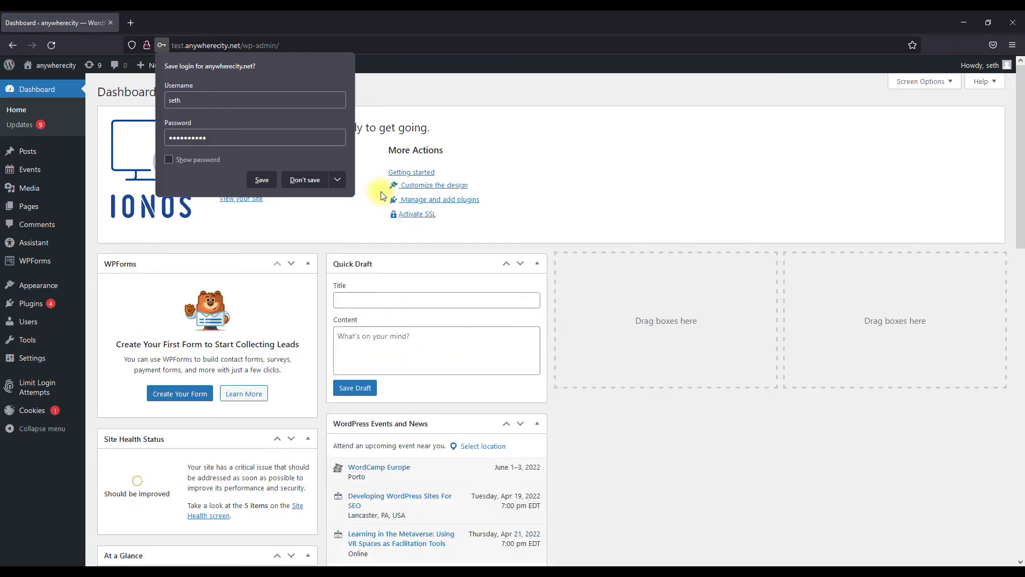
pyautogui.click(440, 92)
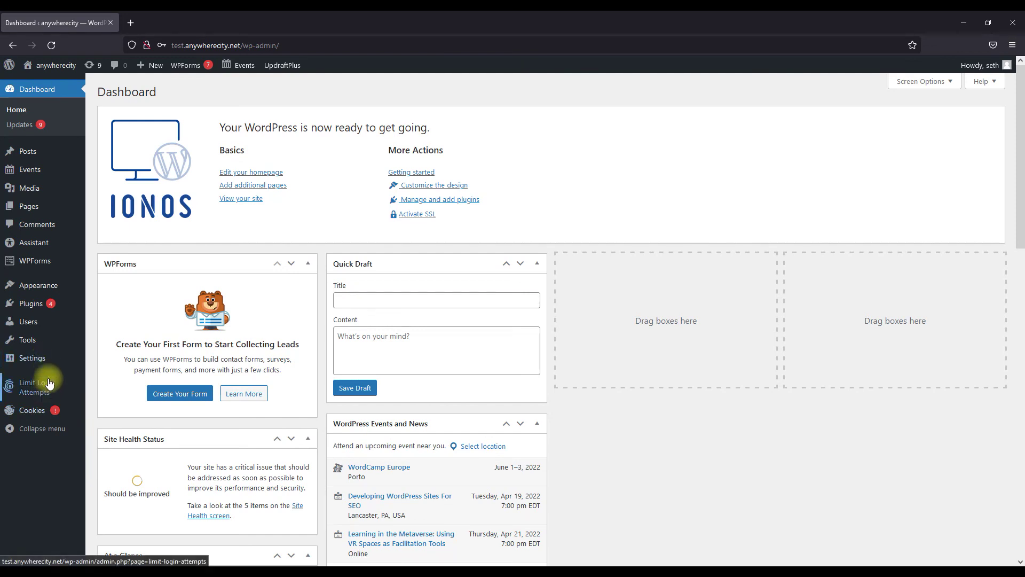
pyautogui.click(32, 360)
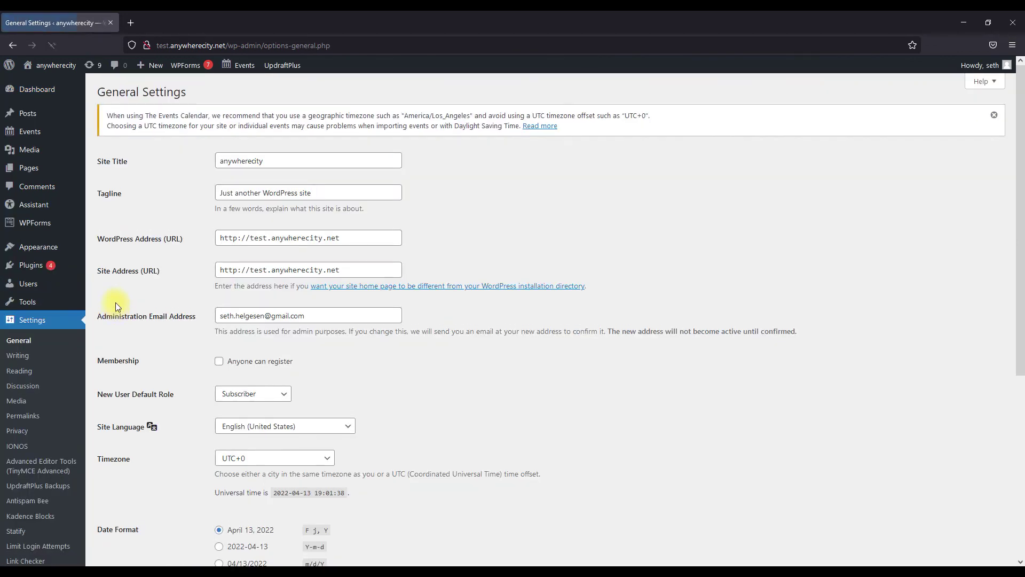
pyautogui.moveTo(271, 238); pyautogui.dragTo(250, 238)
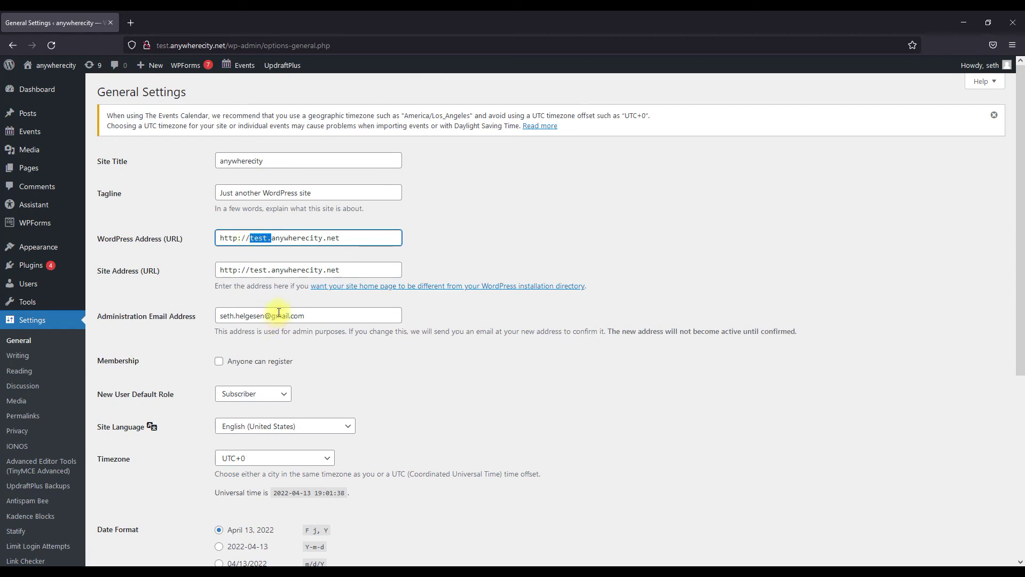
pyautogui.press('BackSpace')
pyautogui.moveTo(272, 273); pyautogui.dragTo(249, 271)
pyautogui.press('BackSpace')
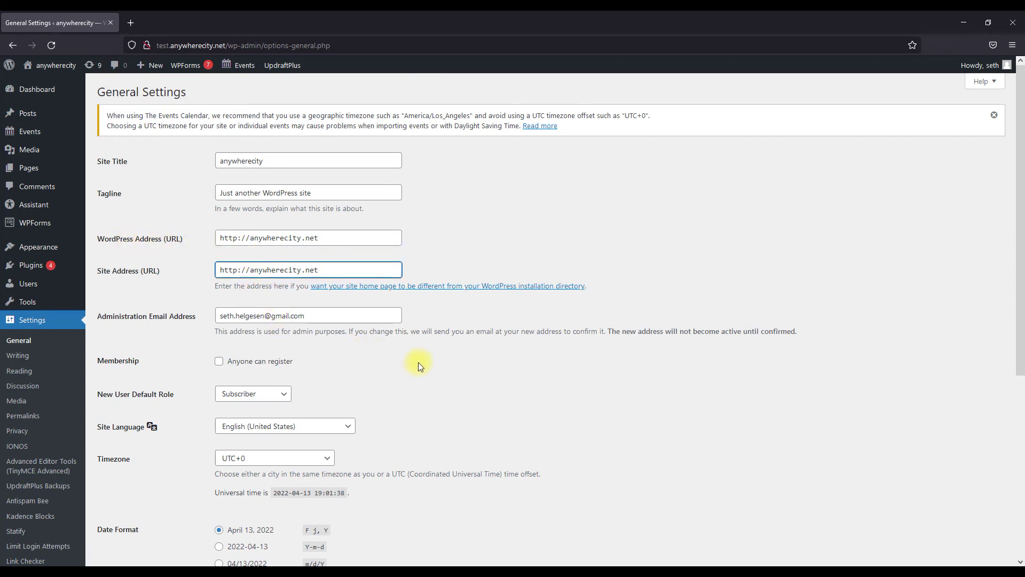